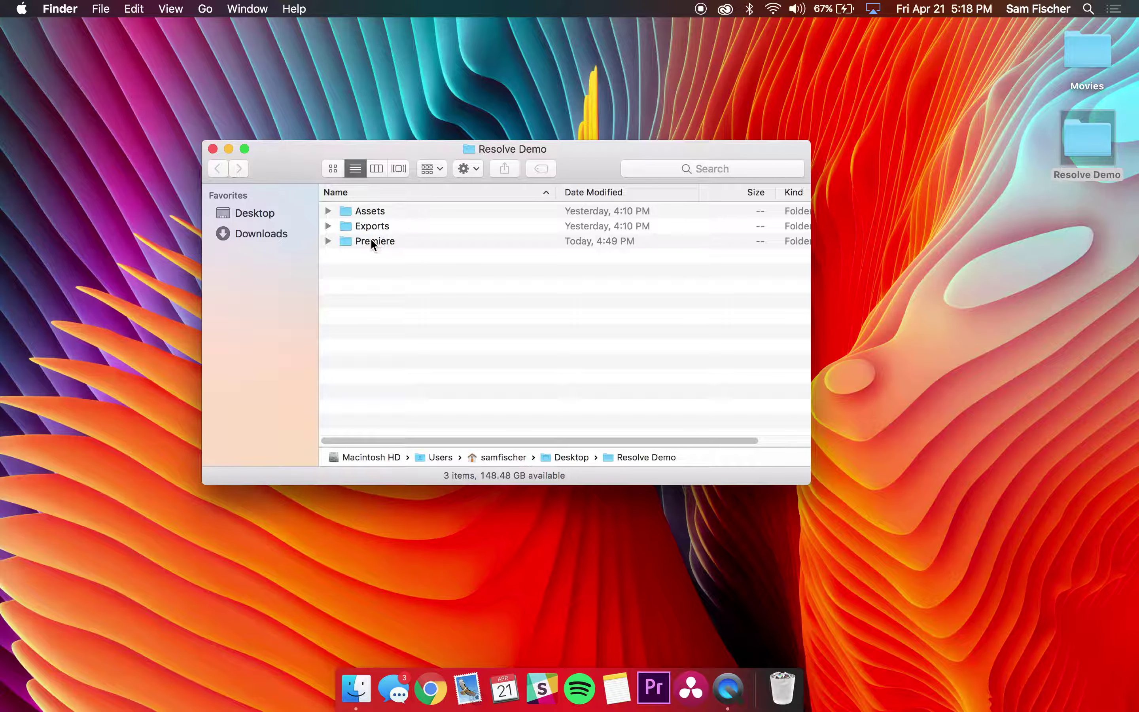
# Open the MillerClark - DEMO.prproj project from the Premiere folder, then open its MC_LOCKED sequence and skim the edit
pyautogui.doubleClick(370, 241)
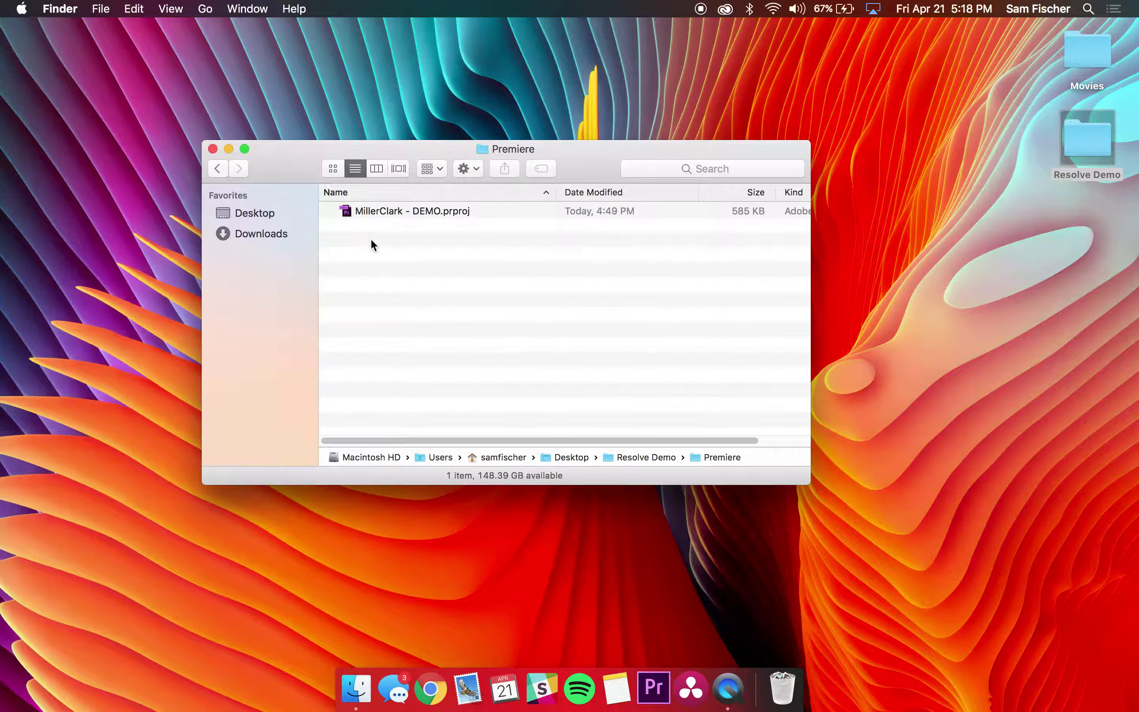
pyautogui.doubleClick(383, 211)
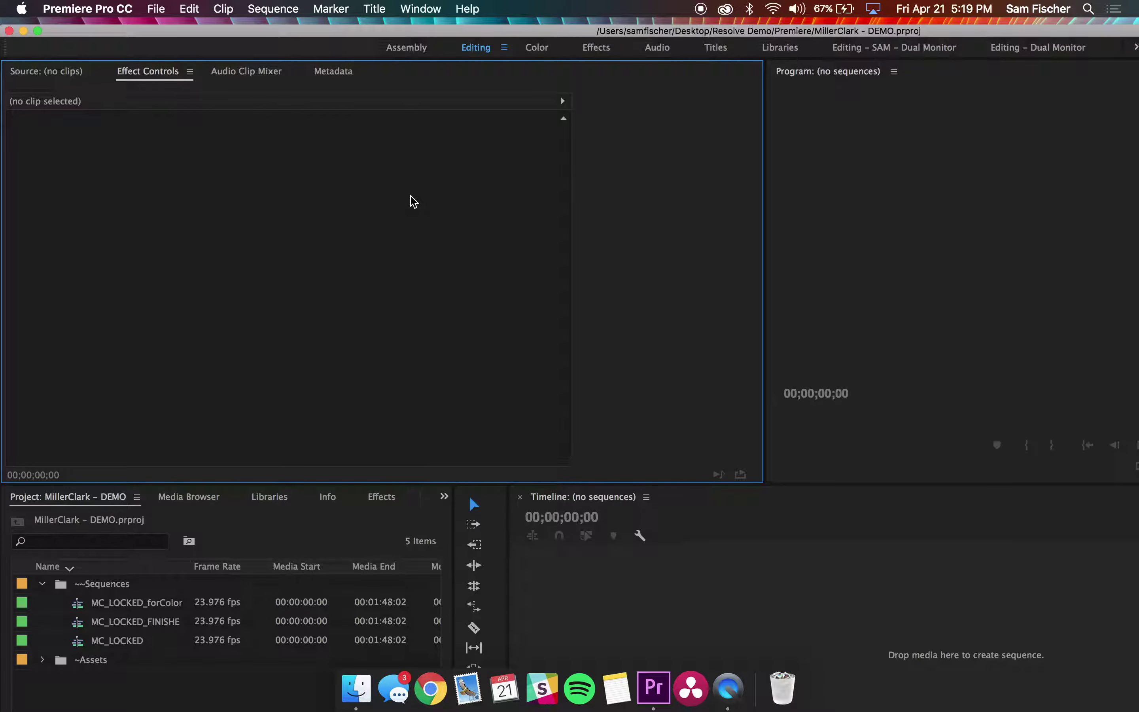
pyautogui.hotkey('alt', 'F2')
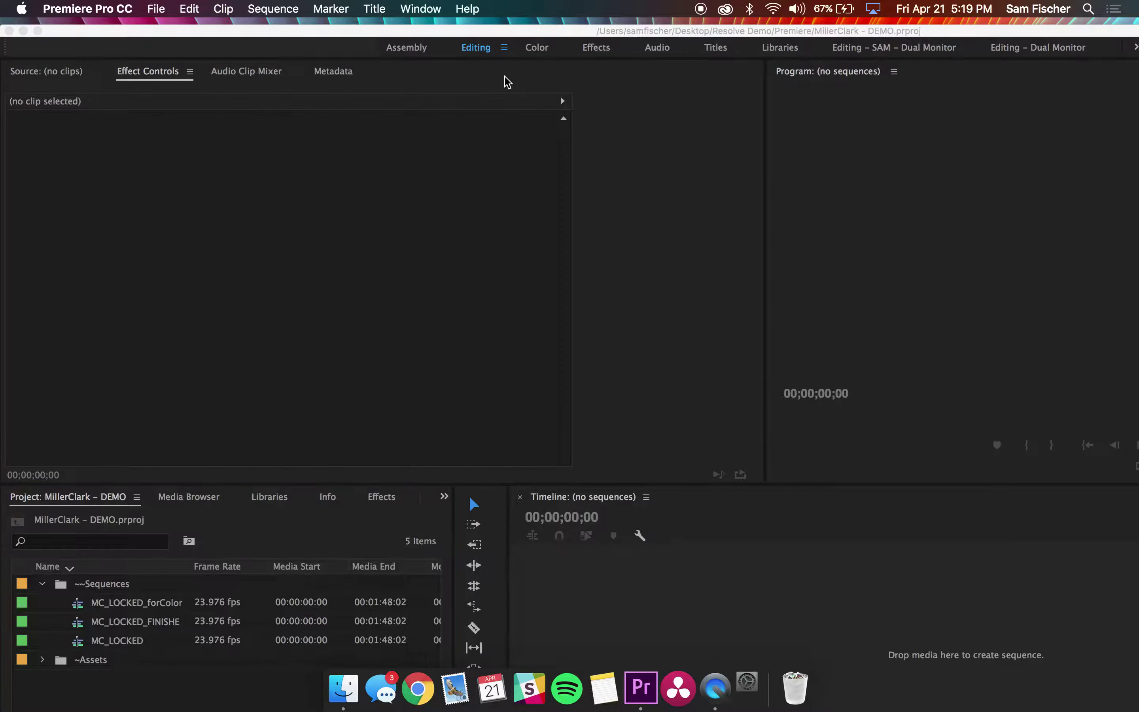
pyautogui.press('super+q')
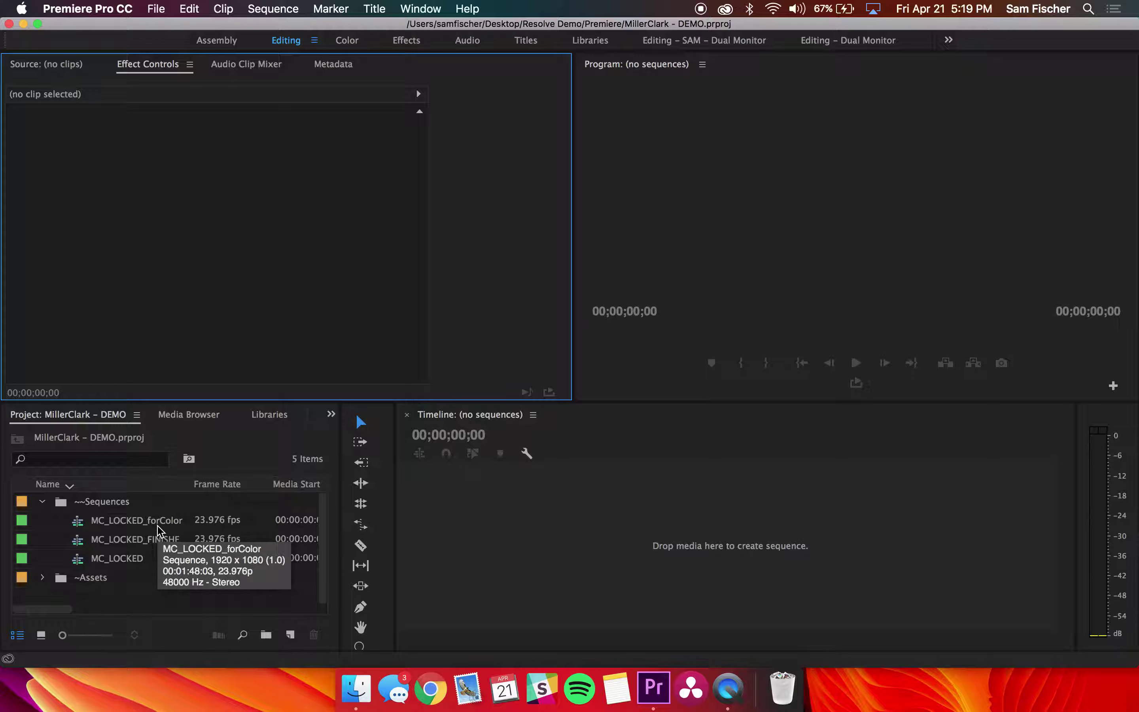
pyautogui.doubleClick(85, 563)
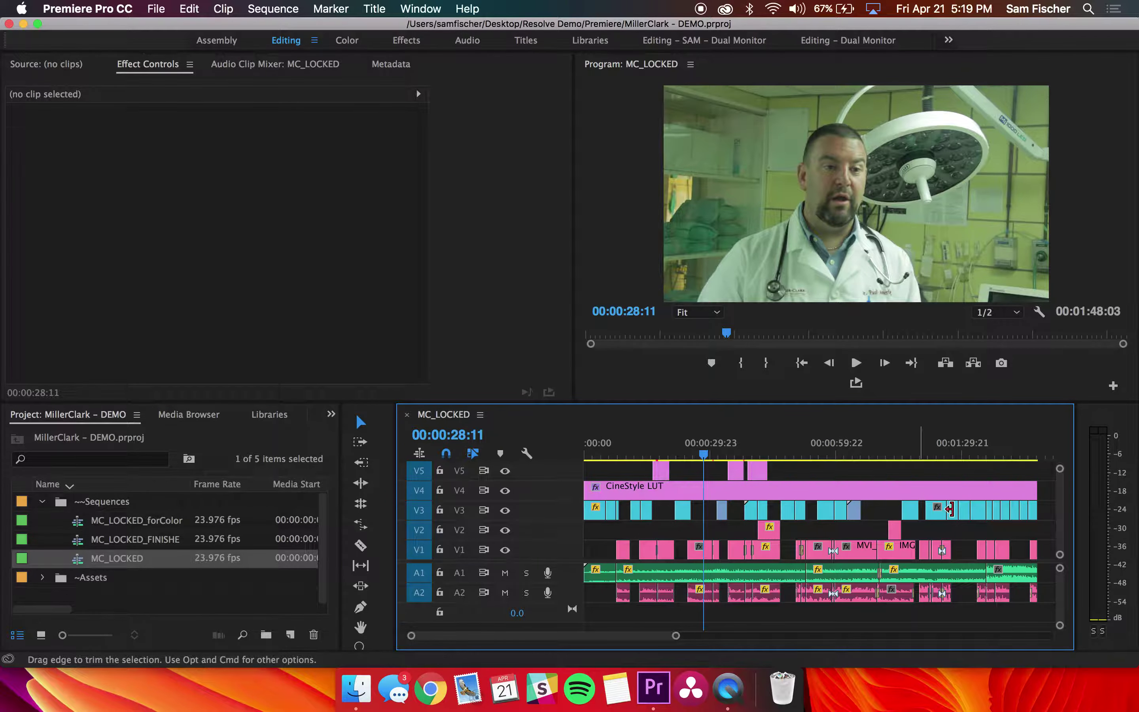
pyautogui.moveTo(884, 455); pyautogui.dragTo(819, 460)
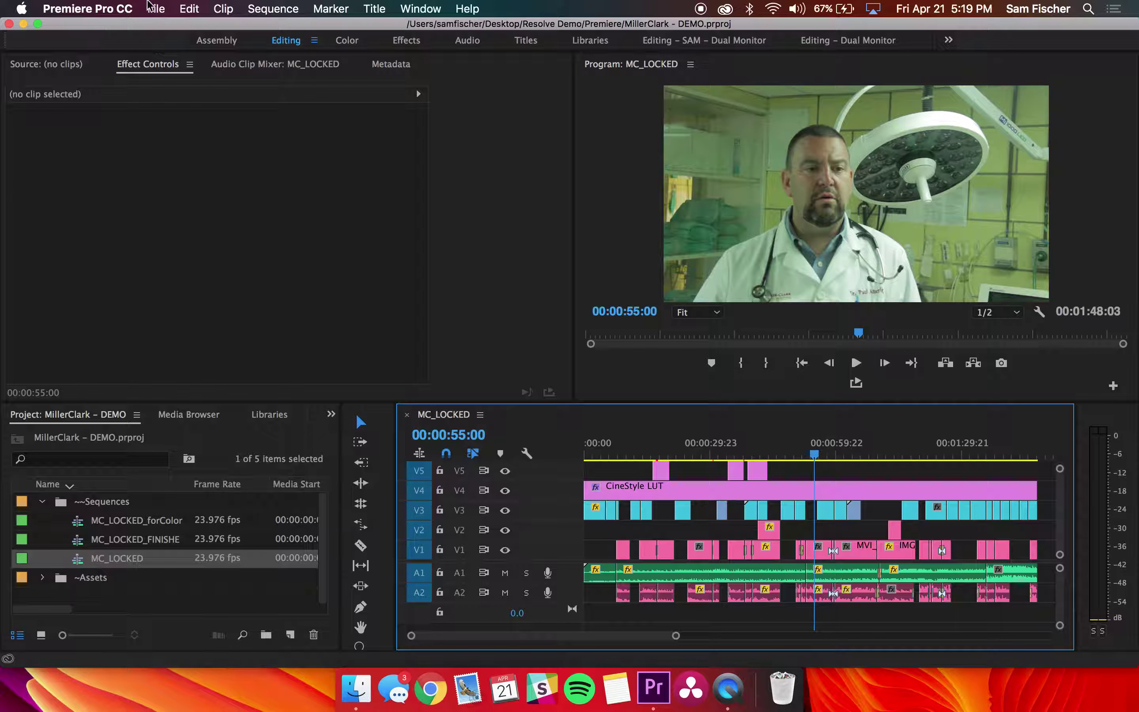
# Set the default audio hardware output to Park Aud in the preferences and accept the device change
pyautogui.click(116, 9)
pyautogui.moveTo(179, 52)
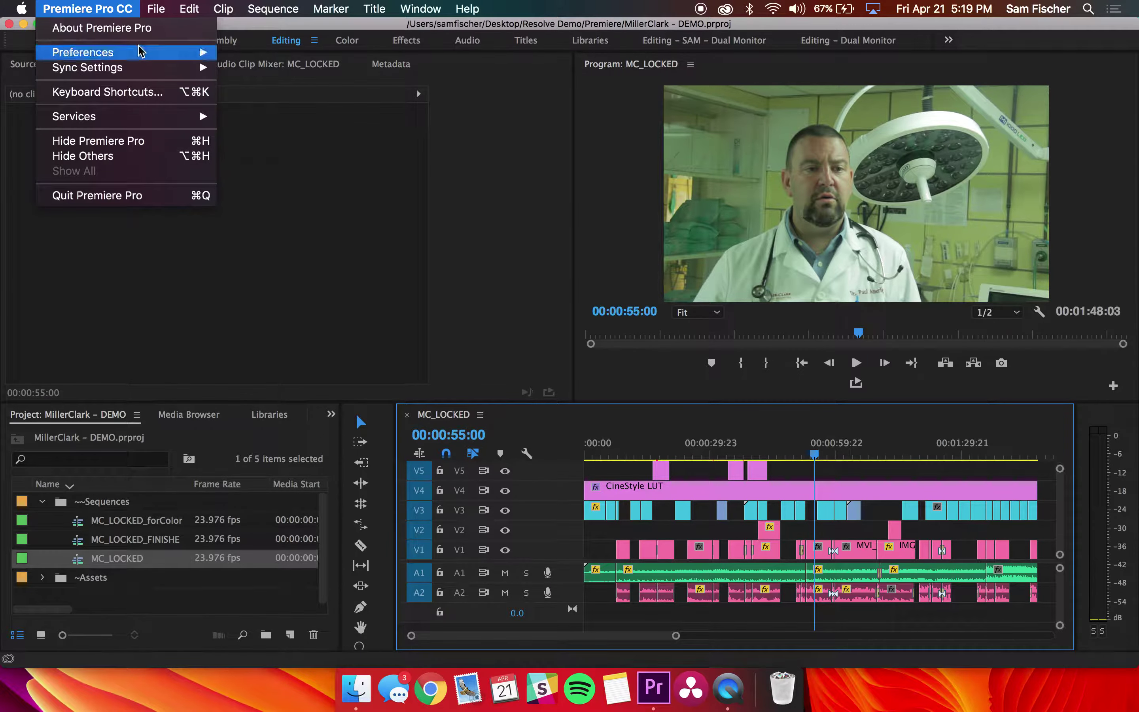
pyautogui.click(389, 148)
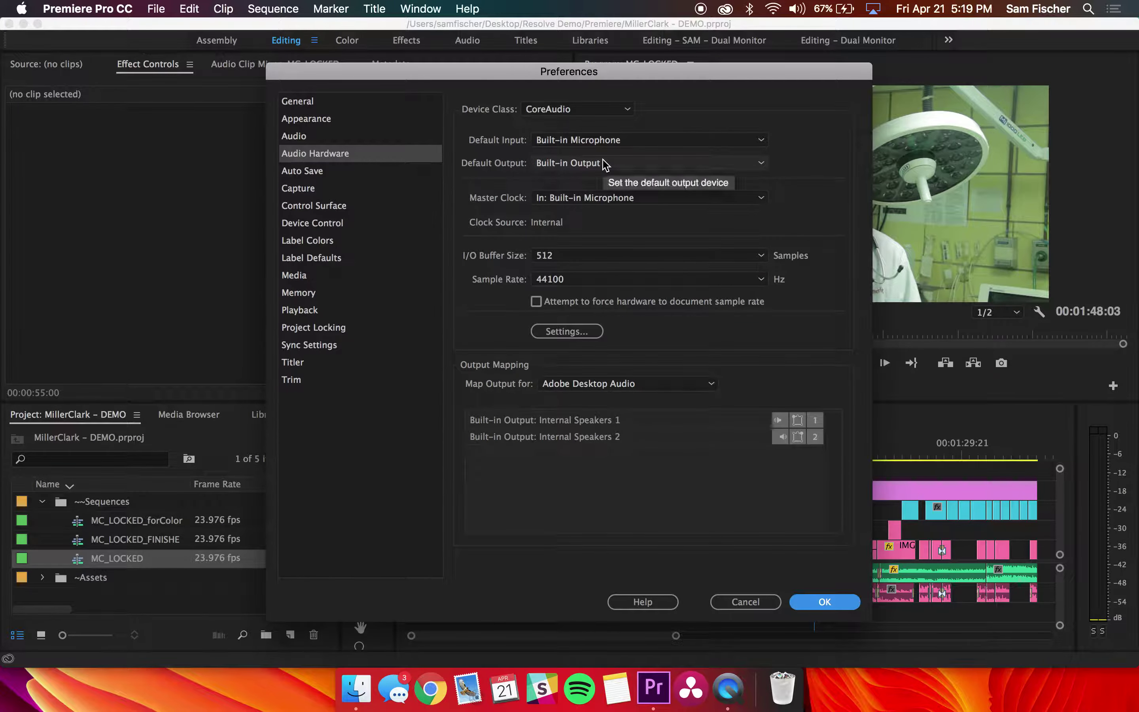
pyautogui.click(602, 161)
pyautogui.click(702, 392)
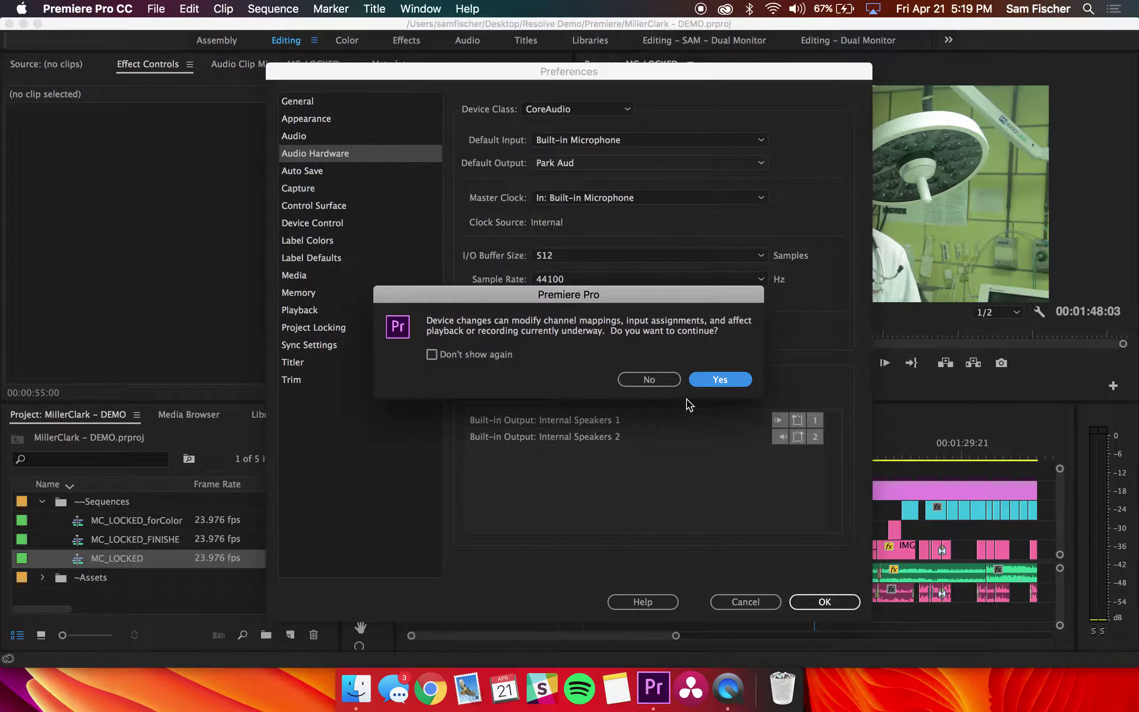
pyautogui.click(740, 377)
pyautogui.click(815, 601)
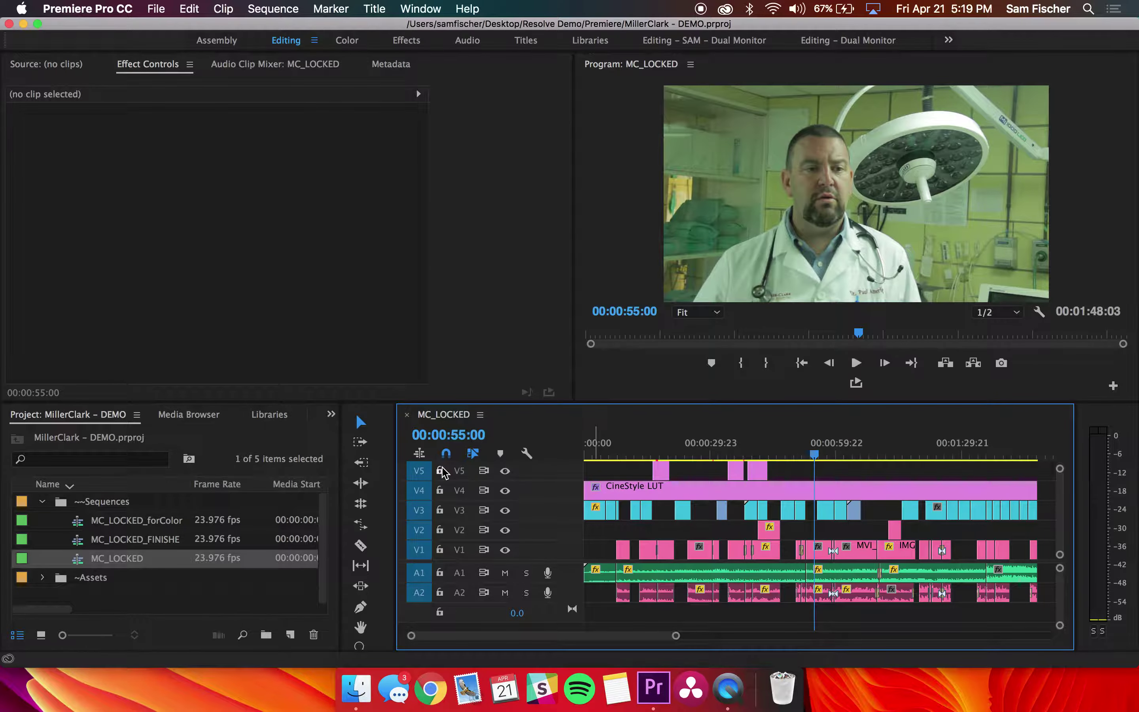
# Skim the MC_LOCKED footage and inspect the effects of the CineStyle LUT adjustment layer on track V4
pyautogui.click(753, 438)
pyautogui.moveTo(753, 442); pyautogui.dragTo(775, 444)
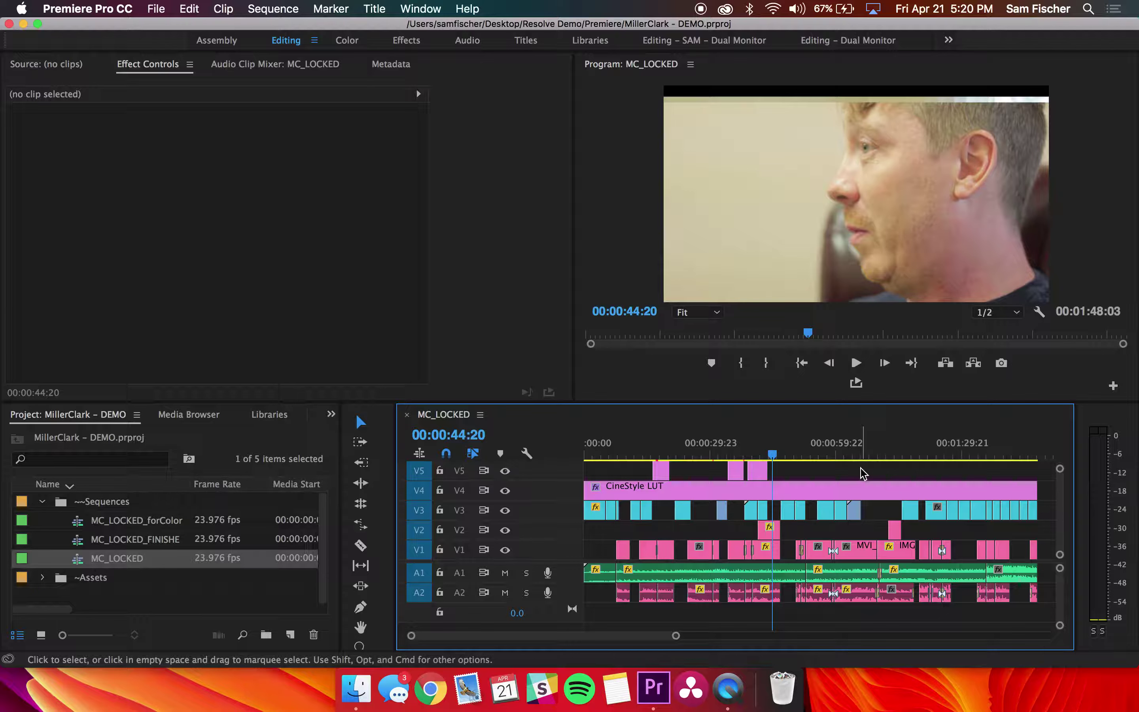
pyautogui.scroll(-1, 861, 467)
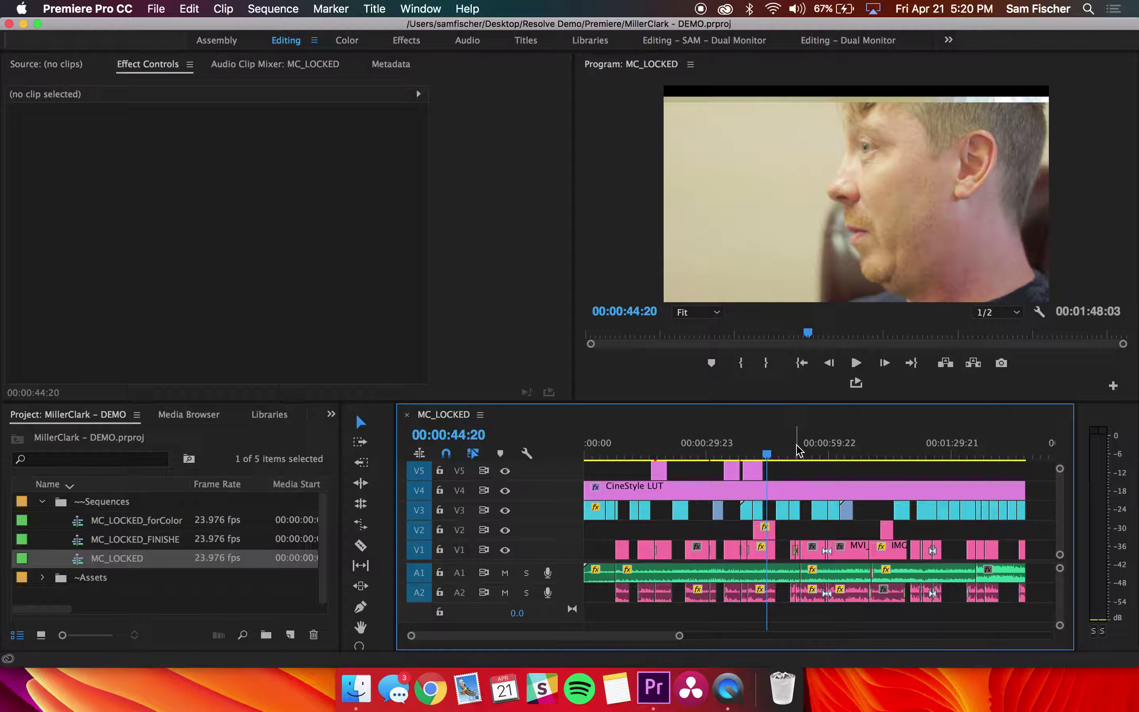
pyautogui.click(805, 451)
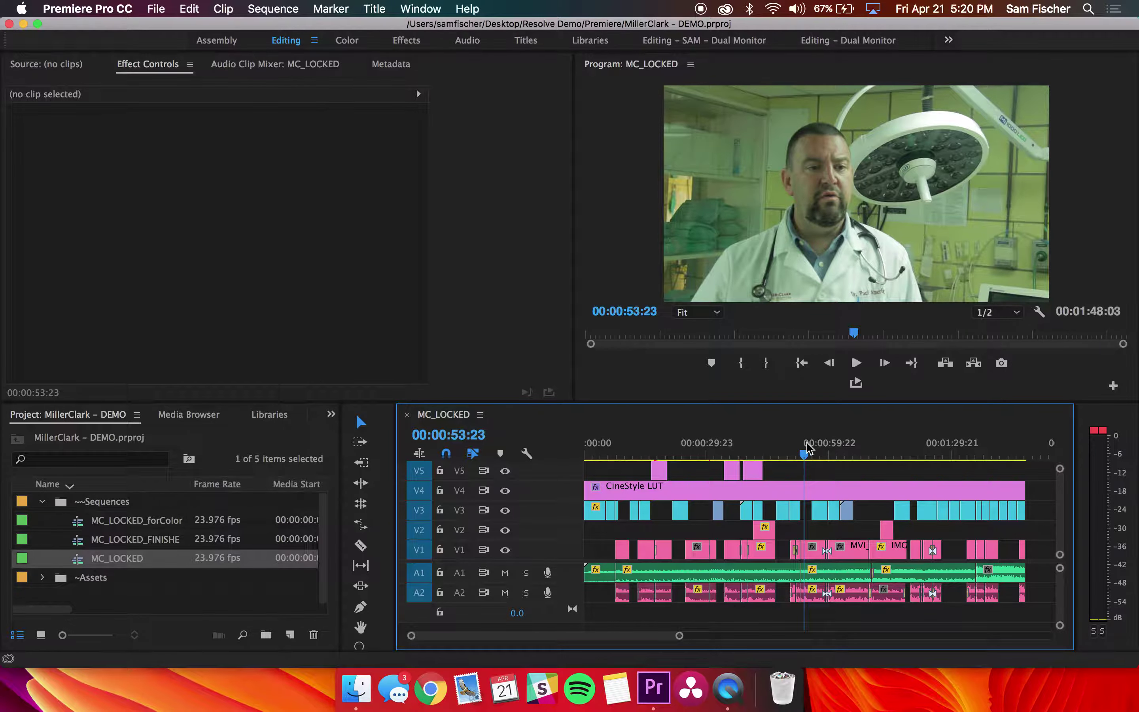
pyautogui.moveTo(807, 450); pyautogui.dragTo(670, 450)
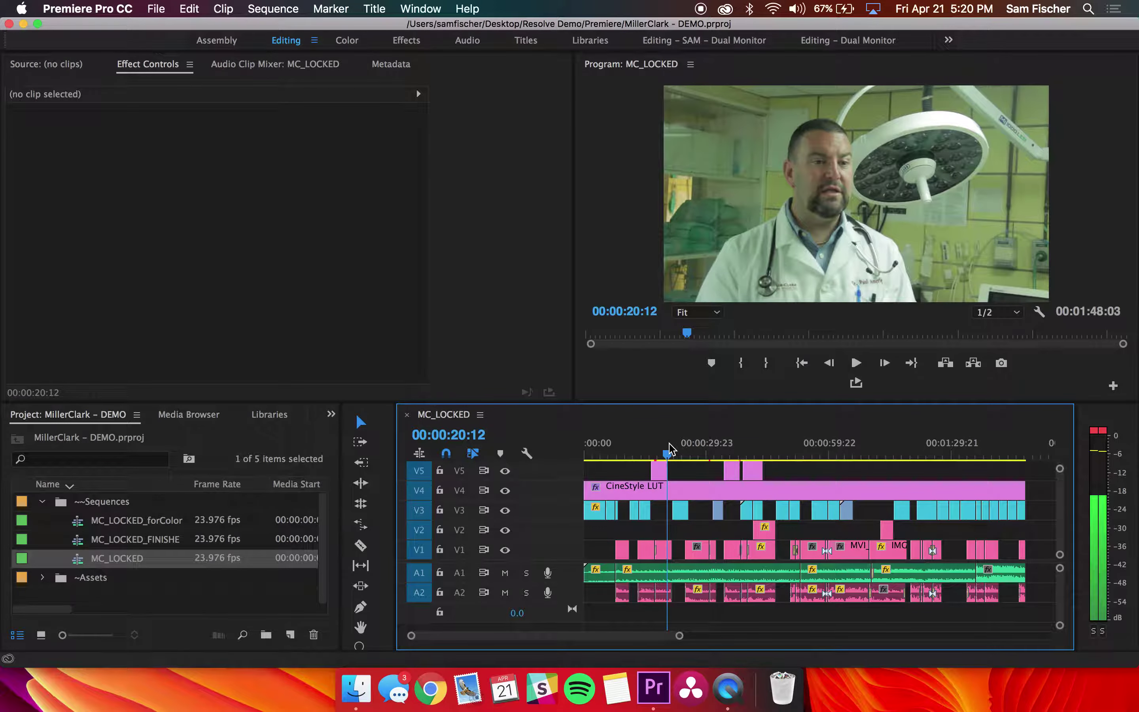
pyautogui.click(652, 492)
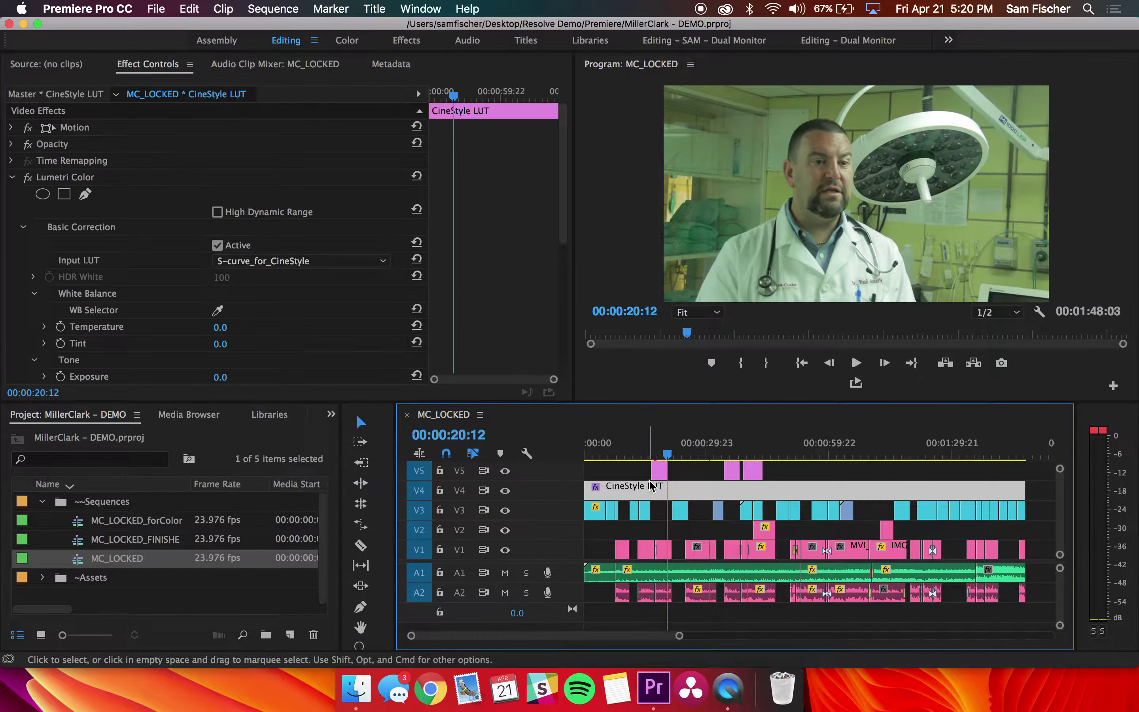
# Review the lower-third titles on track V5 of the MC_LOCKED sequence
pyautogui.click(658, 459)
pyautogui.click(639, 473)
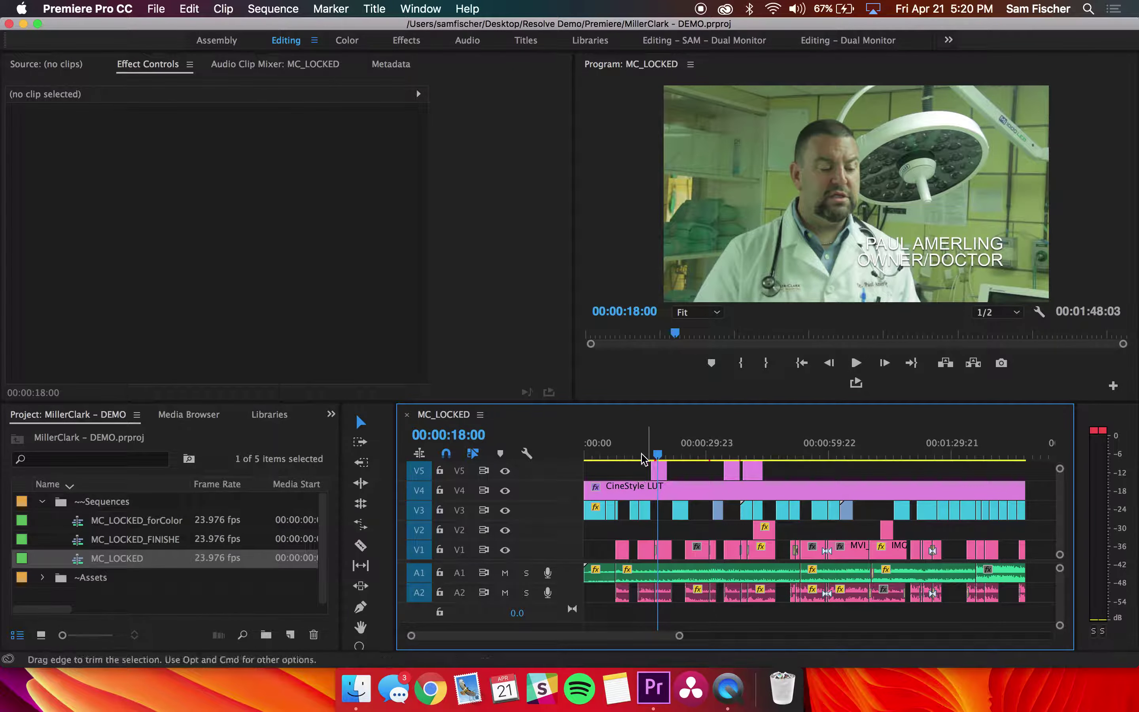
pyautogui.moveTo(658, 457); pyautogui.dragTo(728, 460)
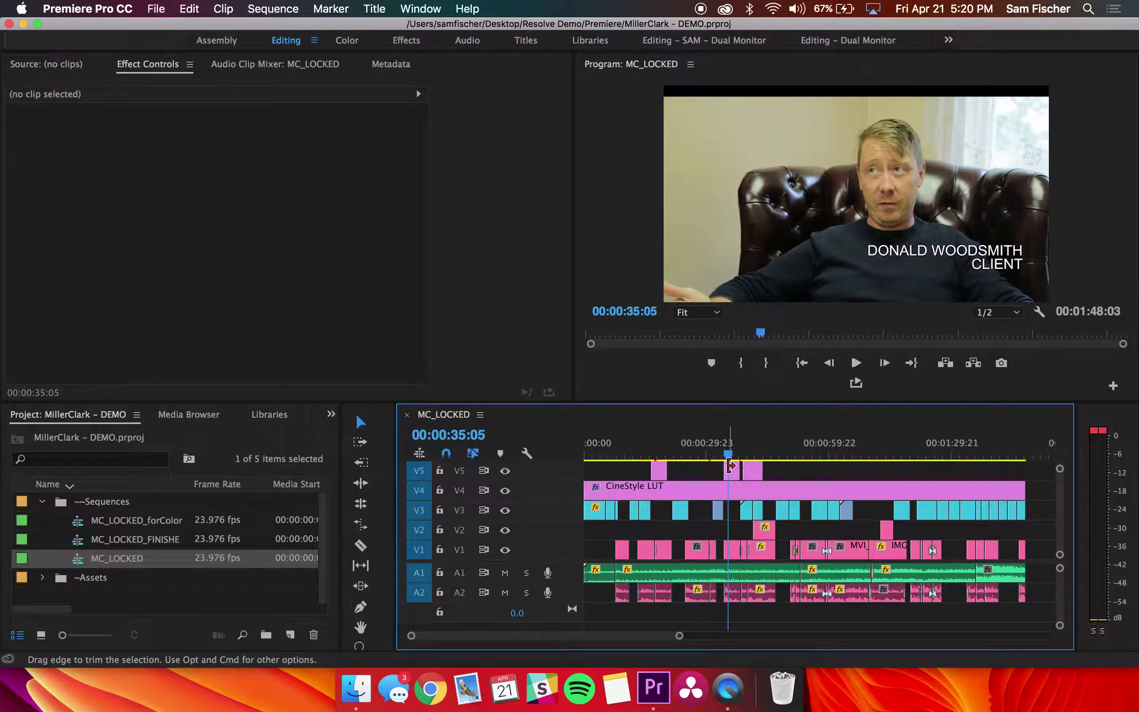
pyautogui.click(728, 459)
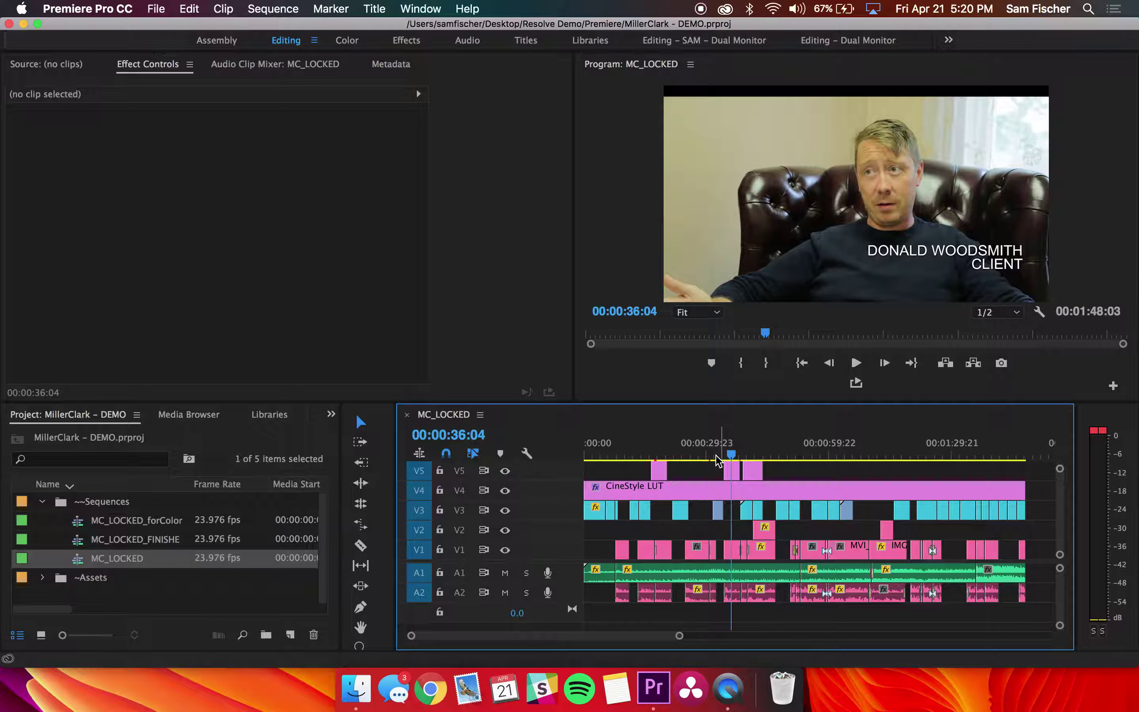
pyautogui.moveTo(717, 460); pyautogui.dragTo(735, 454)
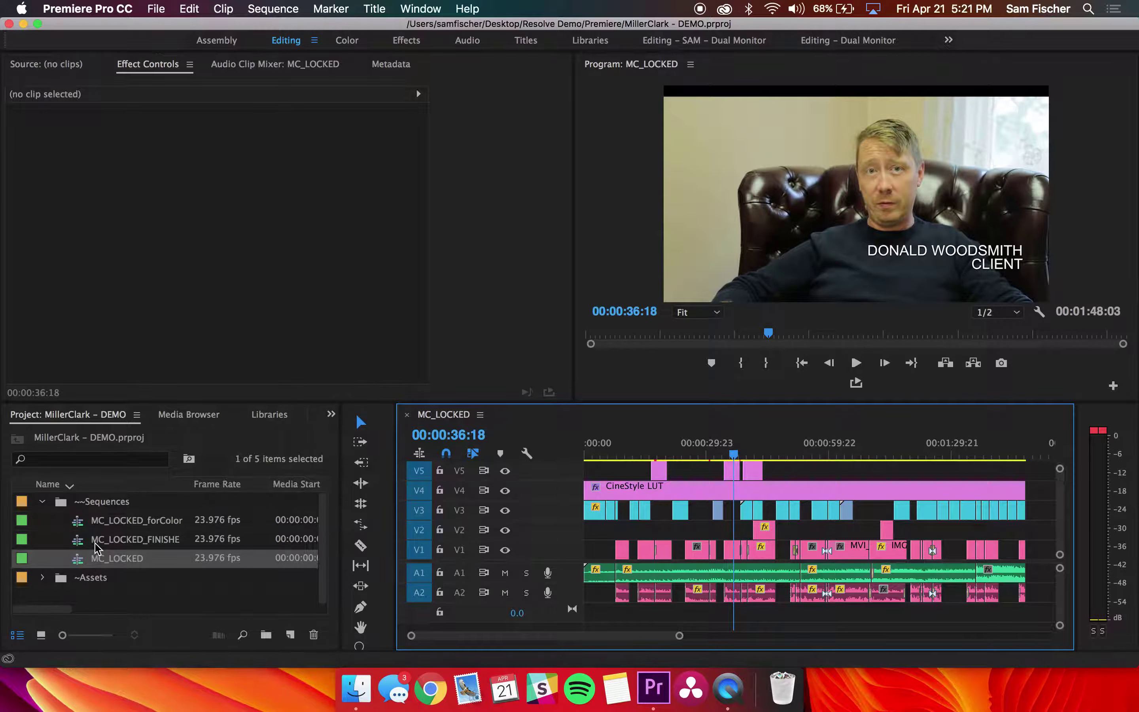
# Open the MC_LOCKED_forColor sequence and skim through its clips on the single video track
pyautogui.doubleClick(82, 522)
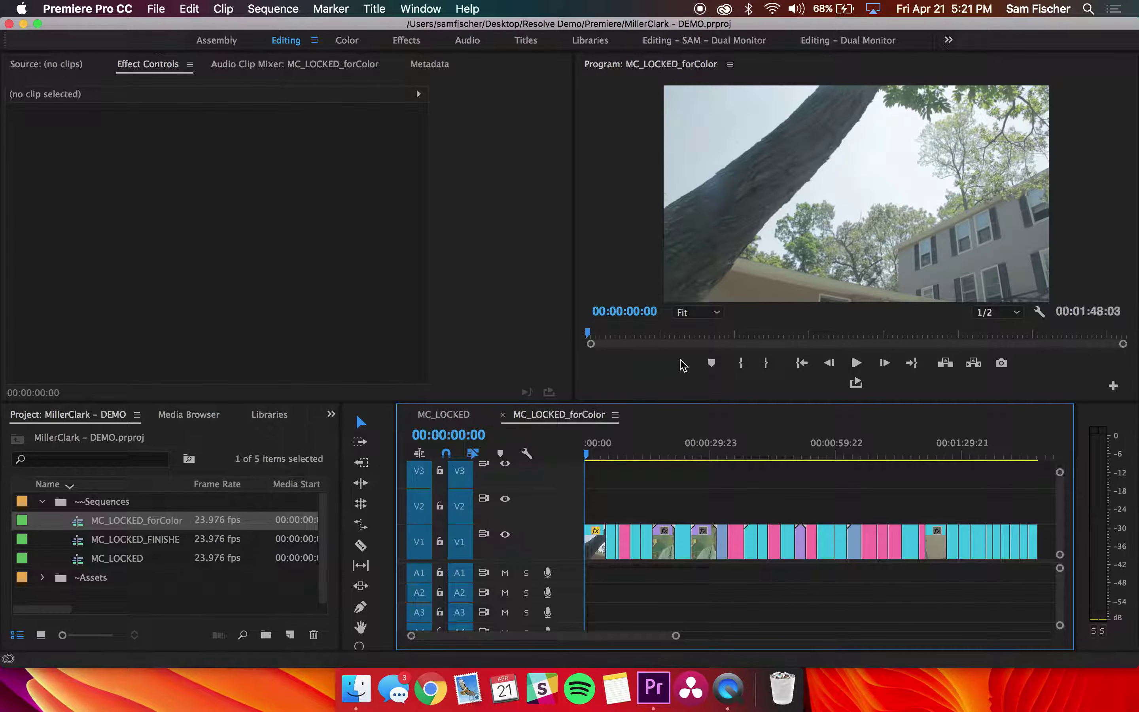
pyautogui.click(610, 455)
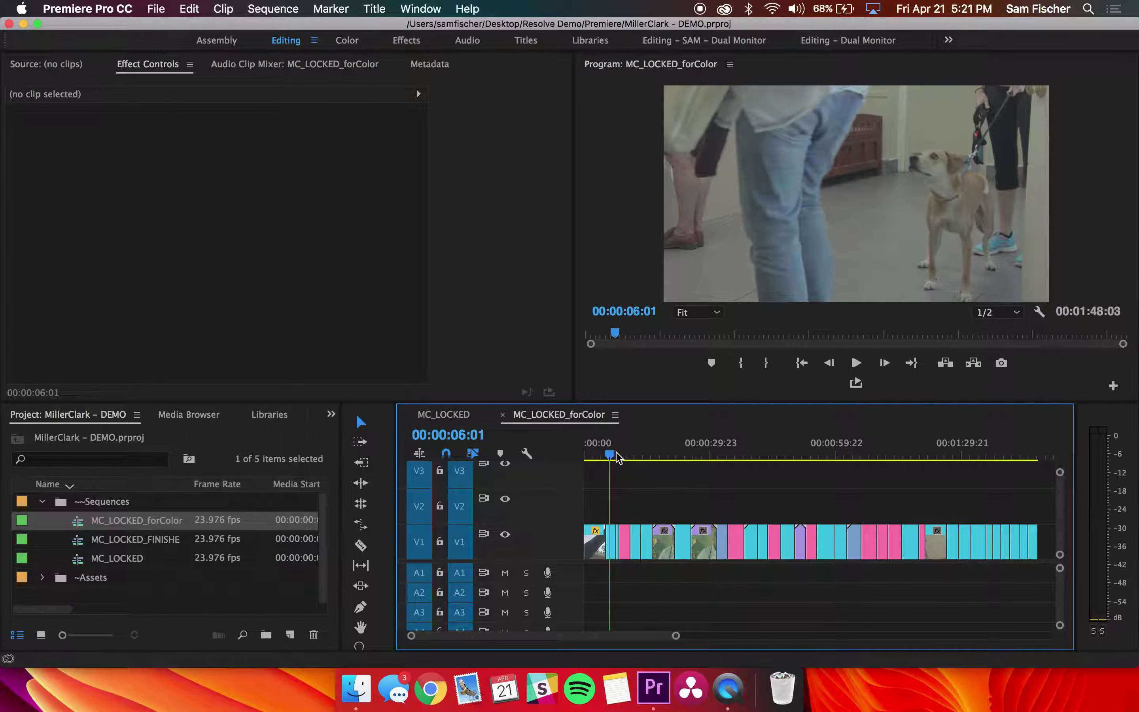
pyautogui.click(622, 455)
pyautogui.moveTo(639, 454); pyautogui.dragTo(683, 453)
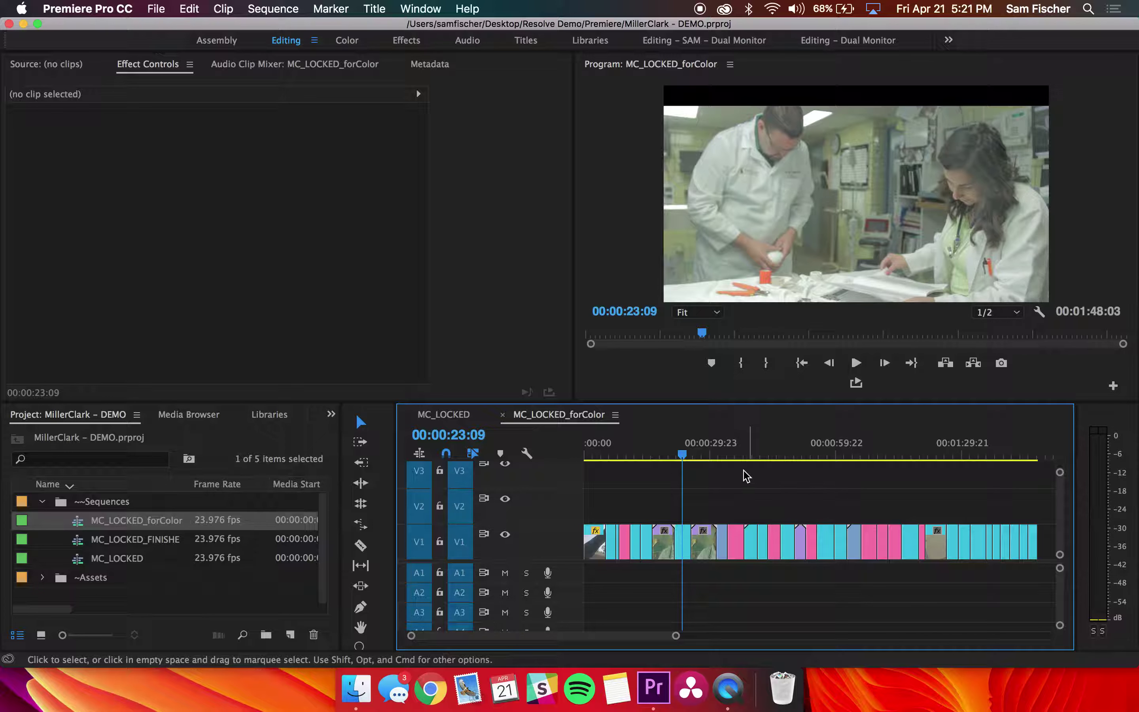
pyautogui.moveTo(587, 453); pyautogui.dragTo(614, 455)
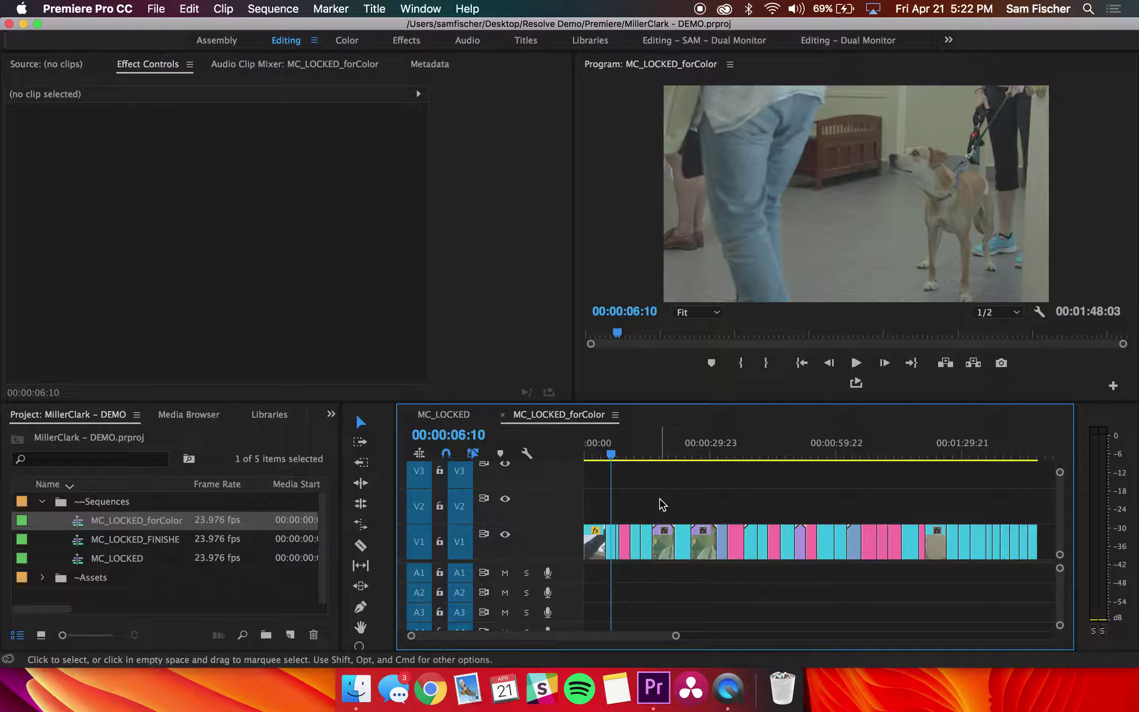
pyautogui.click(628, 457)
pyautogui.moveTo(629, 460); pyautogui.dragTo(754, 460)
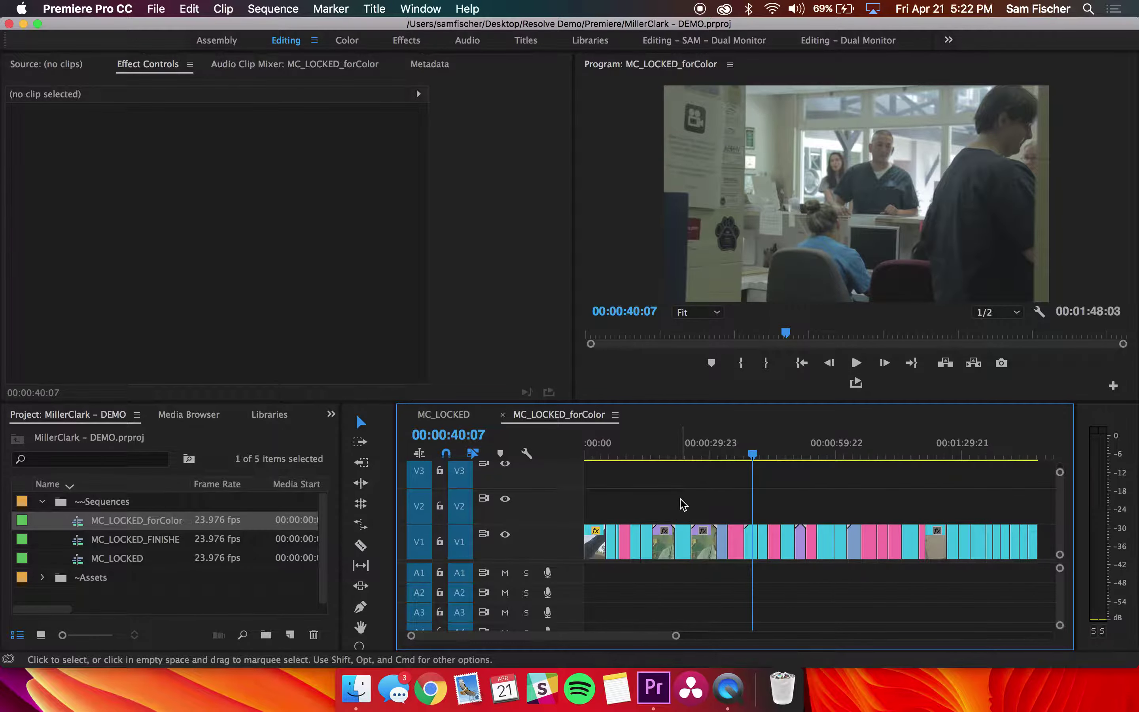
# Examine the Motion settings of the opening clip MVI_6184.MOV in the MC_LOCKED_forColor sequence
pyautogui.press('=')
pyautogui.press('h')
pyautogui.moveTo(716, 500); pyautogui.dragTo(986, 487)
pyautogui.moveTo(715, 539); pyautogui.dragTo(937, 515)
pyautogui.press('v')
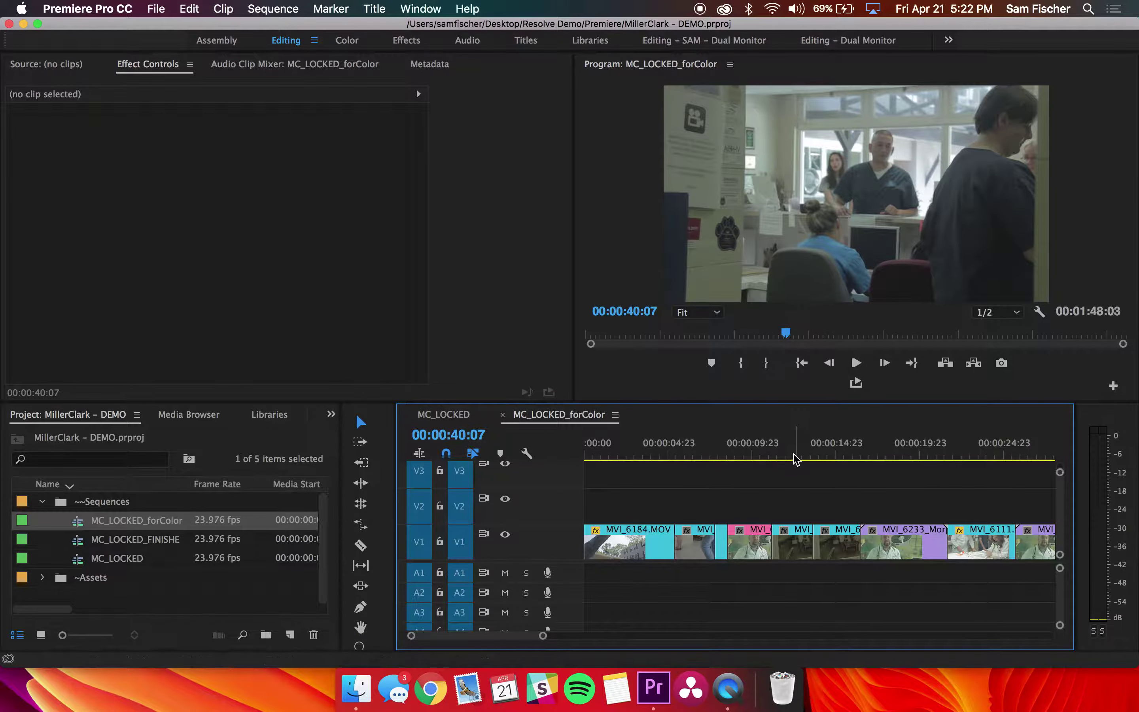
pyautogui.click(632, 457)
pyautogui.press('Left')
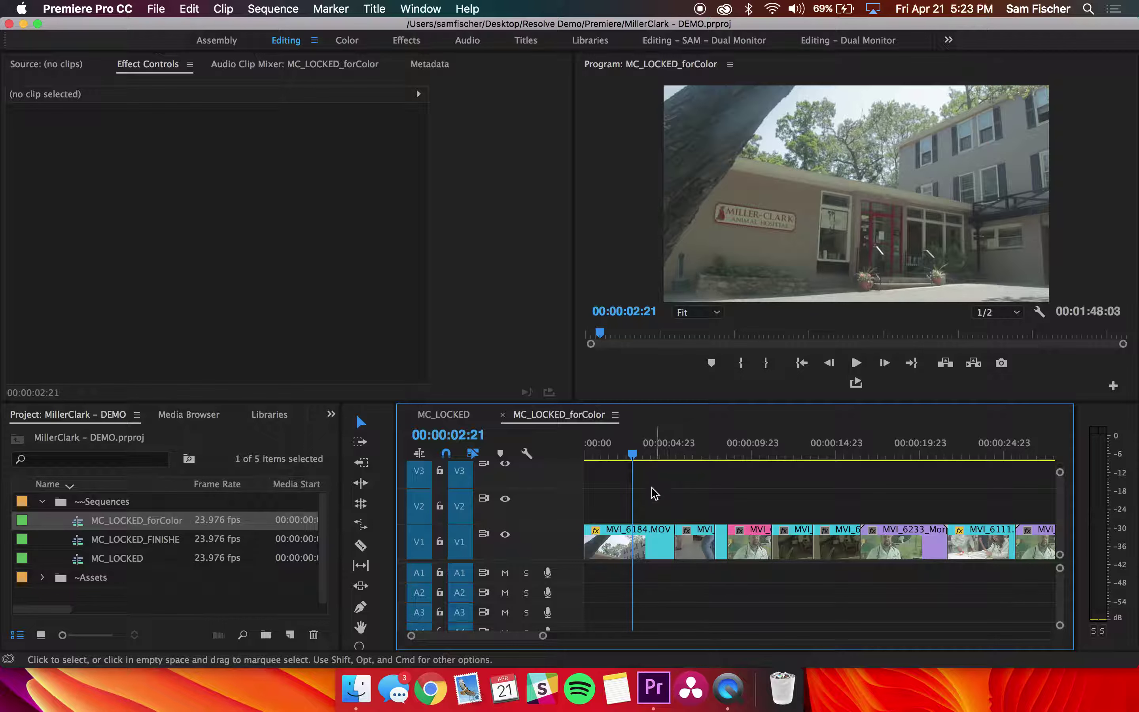
pyautogui.click(611, 554)
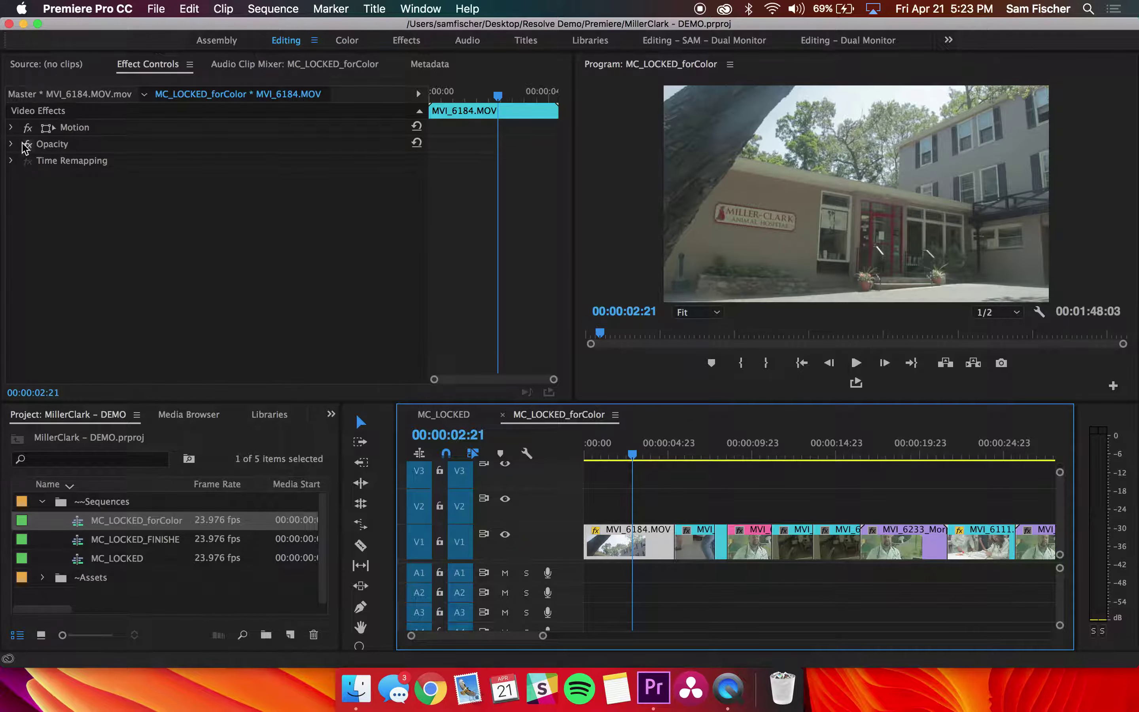
pyautogui.click(12, 128)
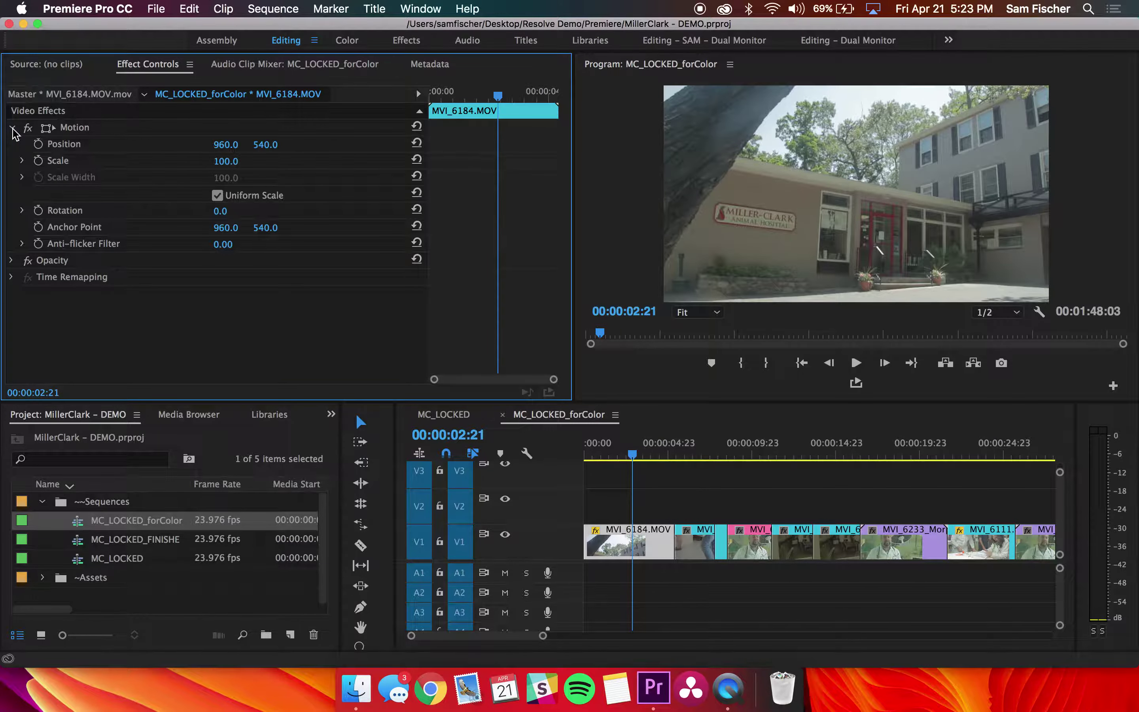
pyautogui.click(12, 128)
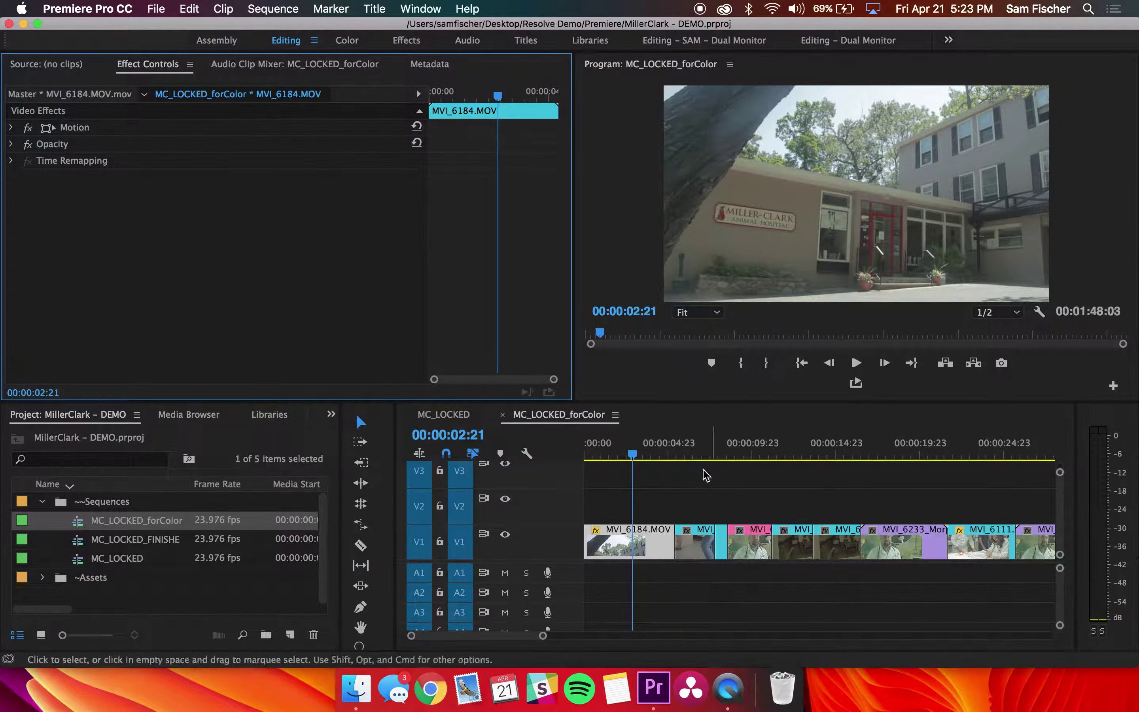
# Find and select the vertically offset clip MVI_6111.MOV between the two Morph clips and show its Motion settings
pyautogui.click(699, 455)
pyautogui.moveTo(698, 455); pyautogui.dragTo(958, 455)
pyautogui.press('h')
pyautogui.moveTo(946, 515); pyautogui.dragTo(813, 516)
pyautogui.press('v')
pyautogui.moveTo(827, 455); pyautogui.dragTo(834, 456)
pyautogui.click(867, 539)
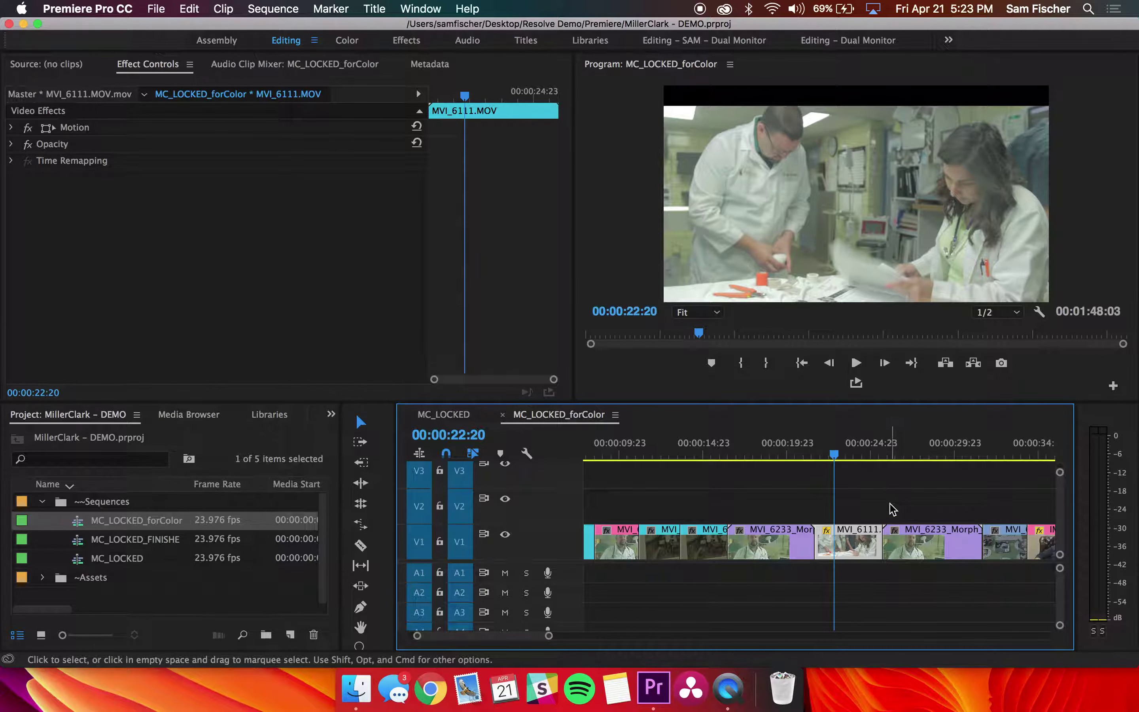
pyautogui.click(847, 455)
pyautogui.press('Left')
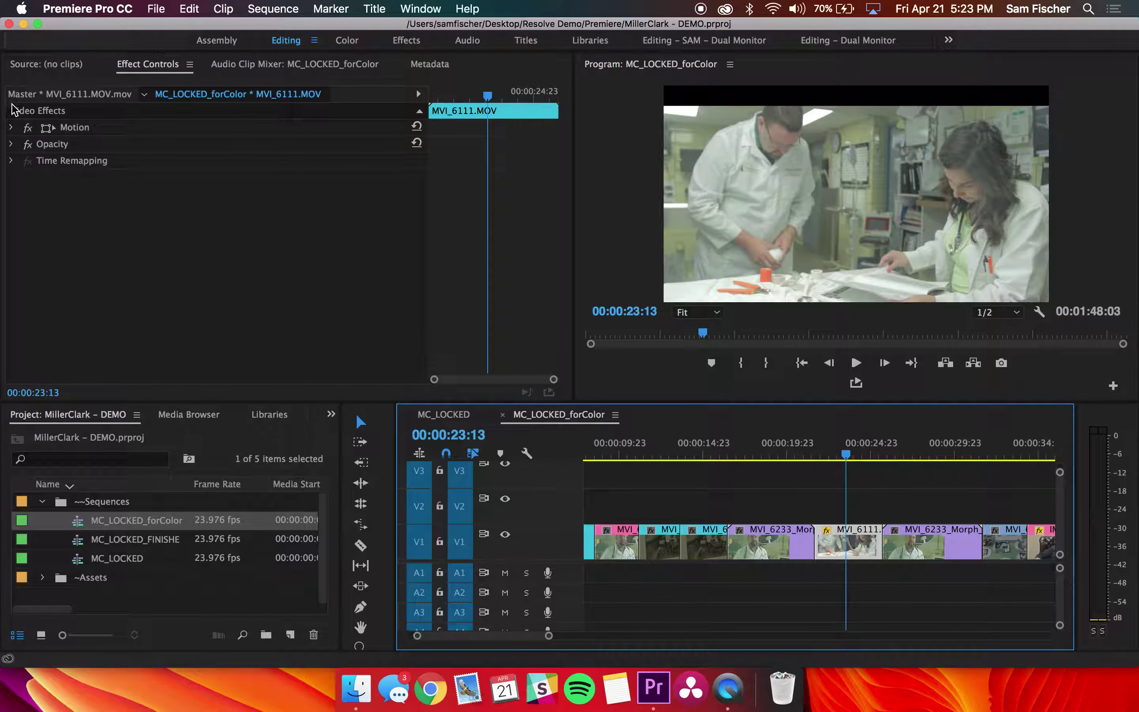
pyautogui.click(12, 127)
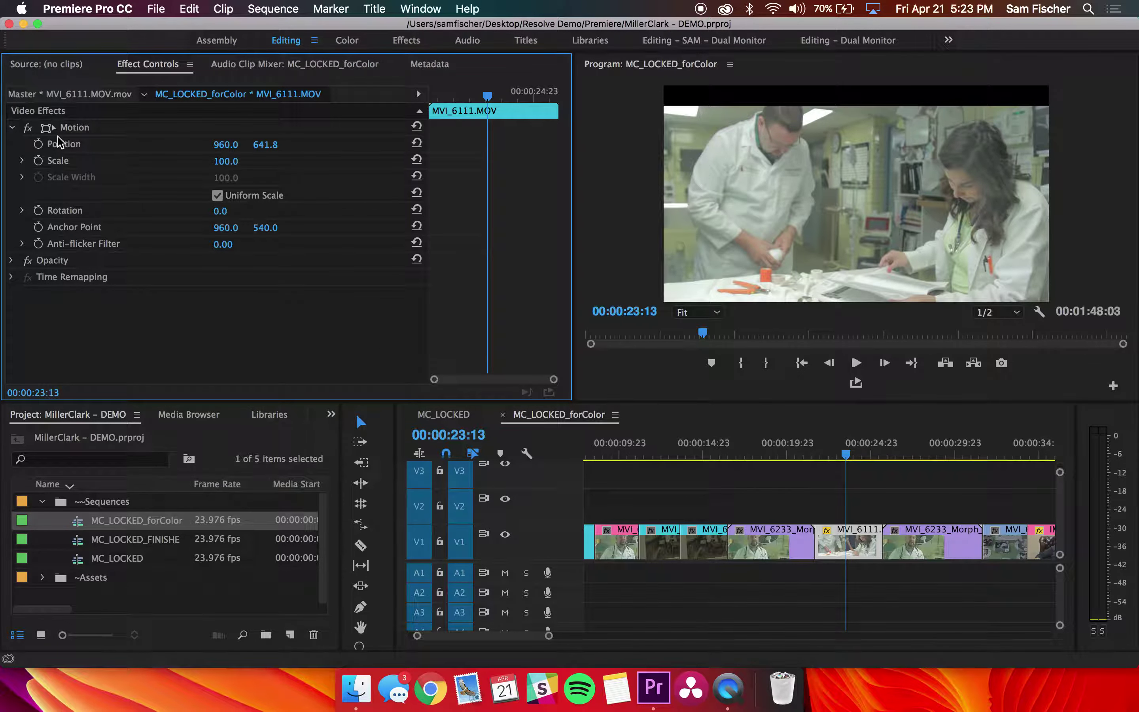
# Go through the Motion, Opacity and Time Remapping effects of MVI_6111.MOV, leaving Motion selected
pyautogui.click(69, 128)
pyautogui.click(59, 277)
pyautogui.click(68, 262)
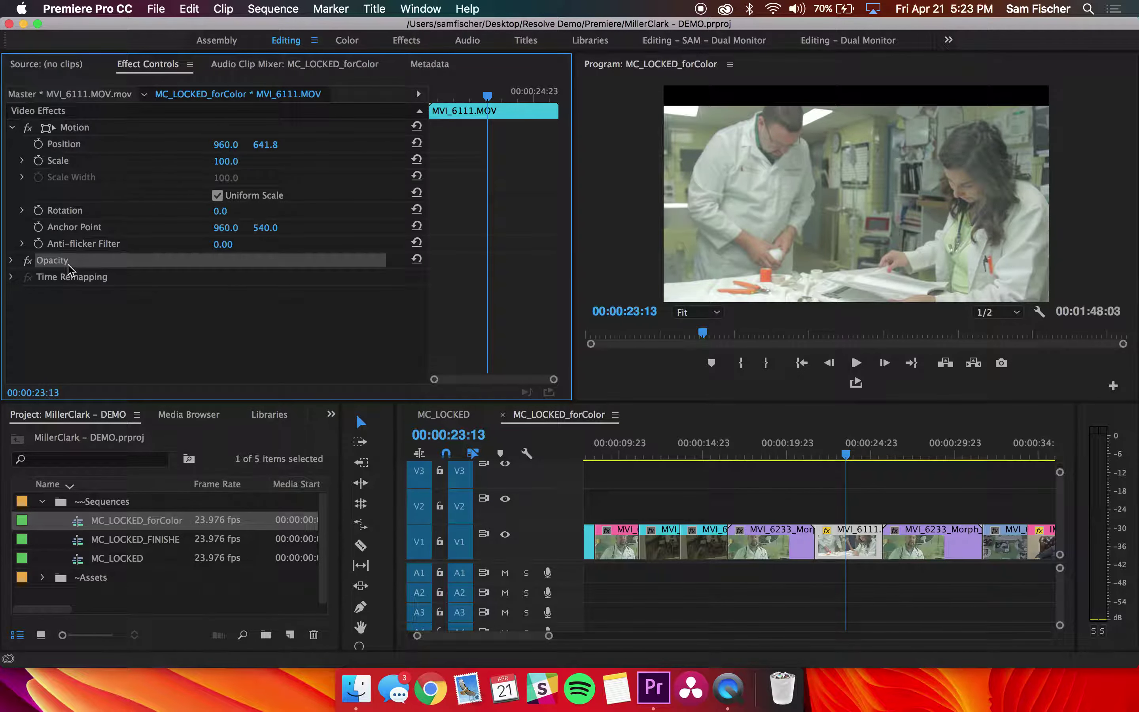
pyautogui.click(71, 277)
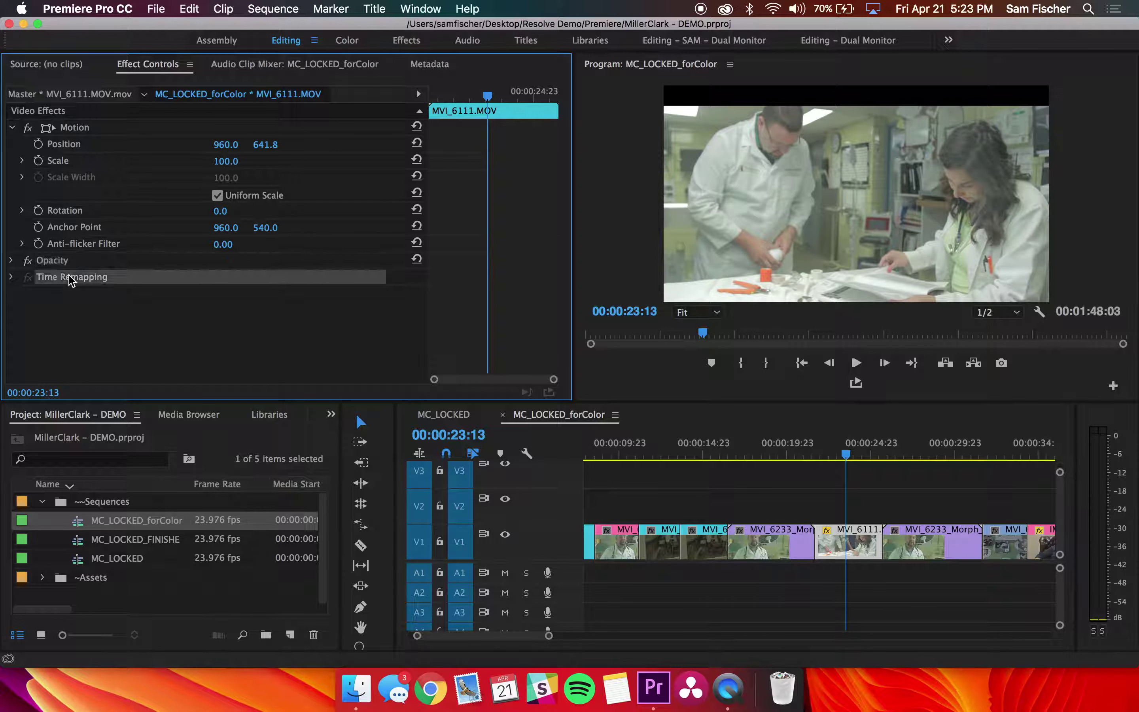
pyautogui.click(71, 262)
pyautogui.click(80, 132)
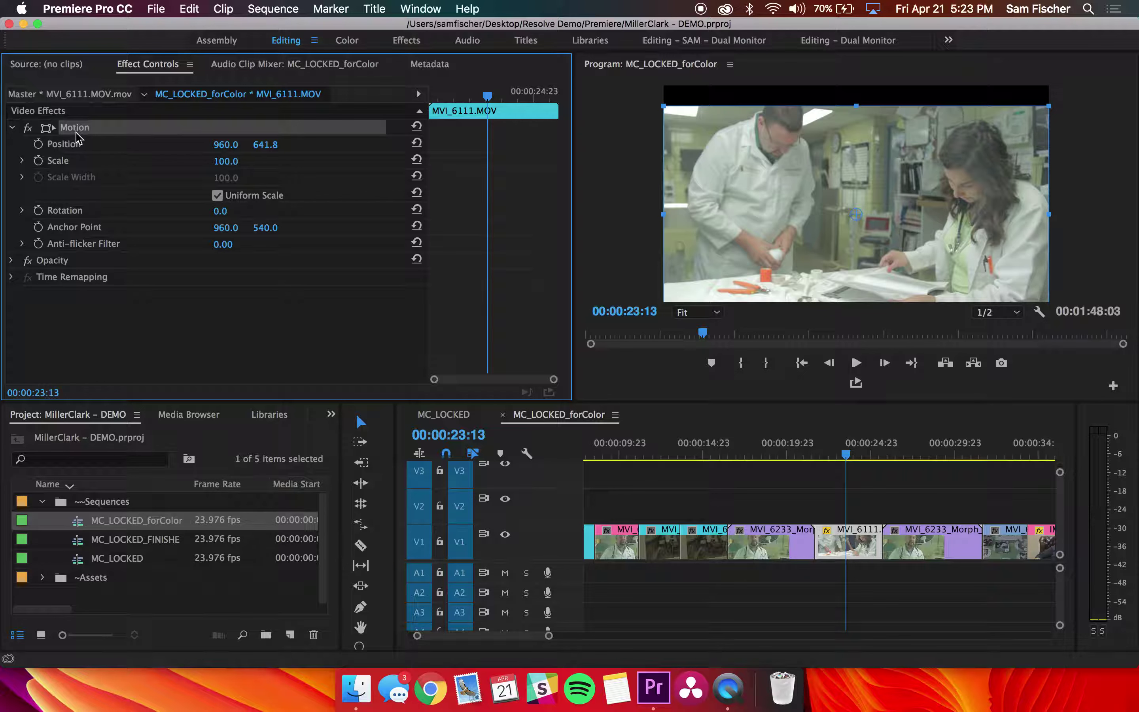
# Show the list of effect categories and clear the clip selection in MC_LOCKED_forColor
pyautogui.click(111, 260)
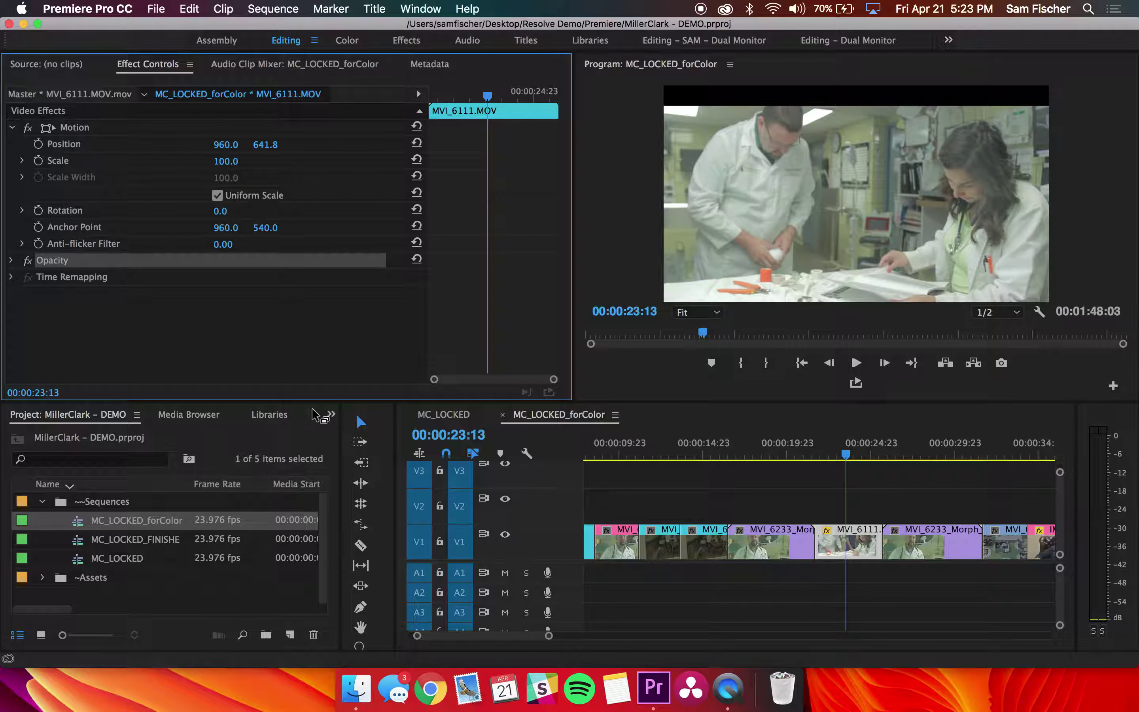
pyautogui.click(332, 415)
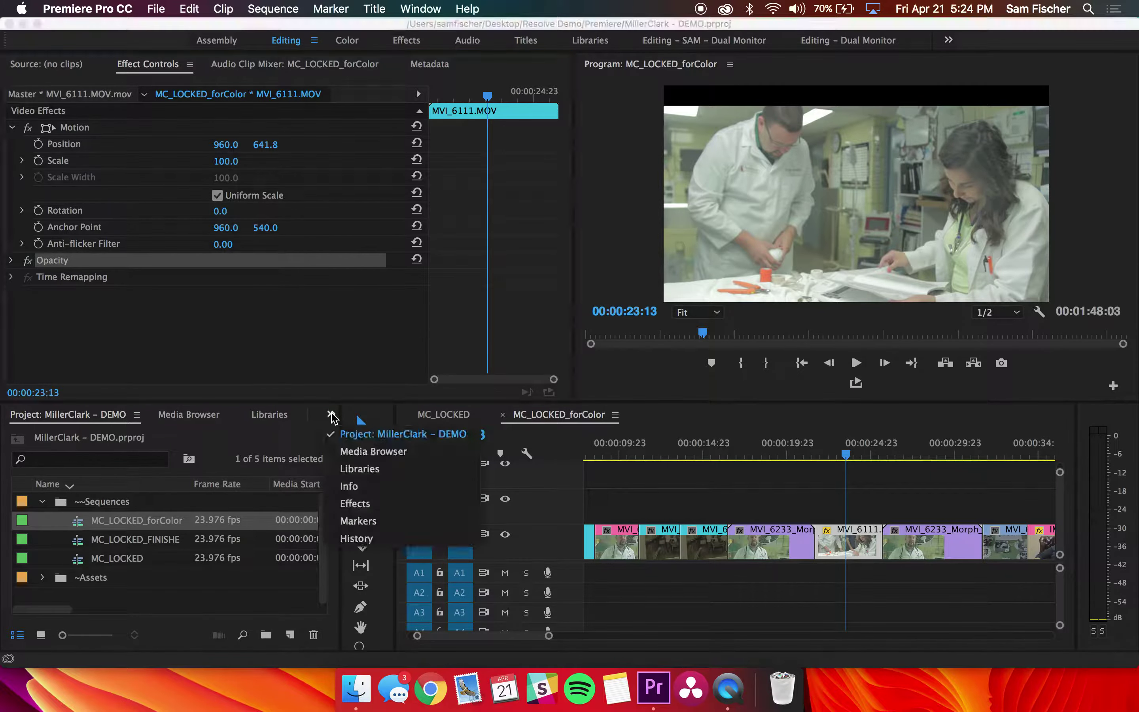
pyautogui.click(389, 500)
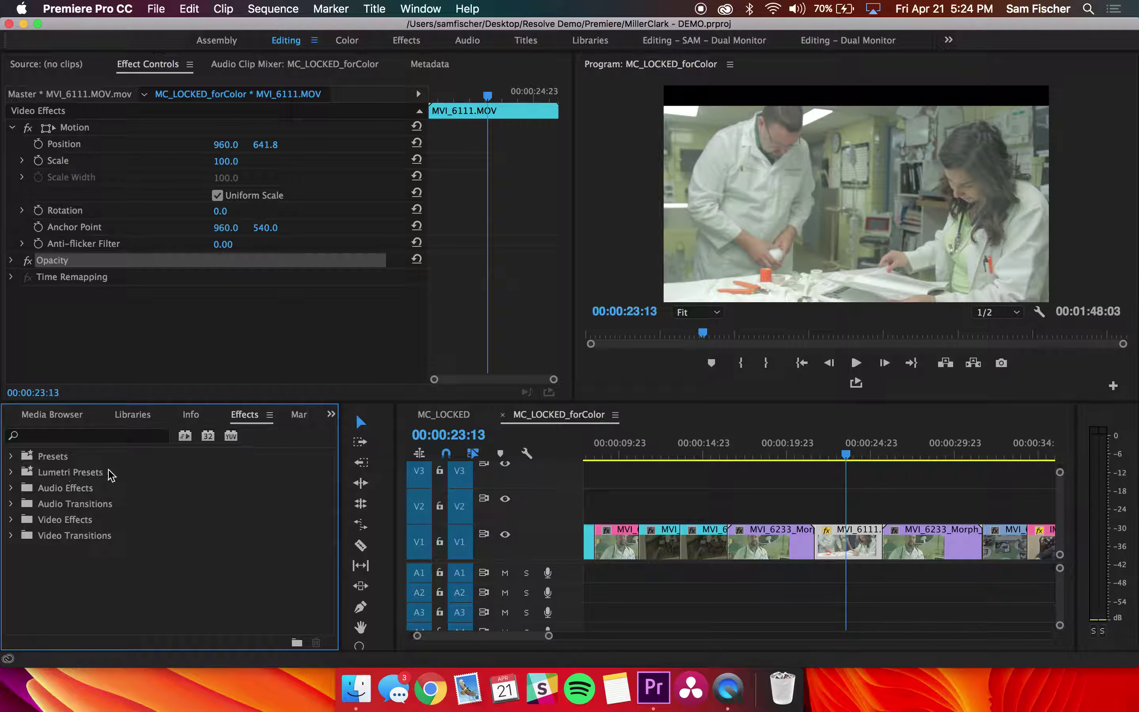
pyautogui.click(116, 336)
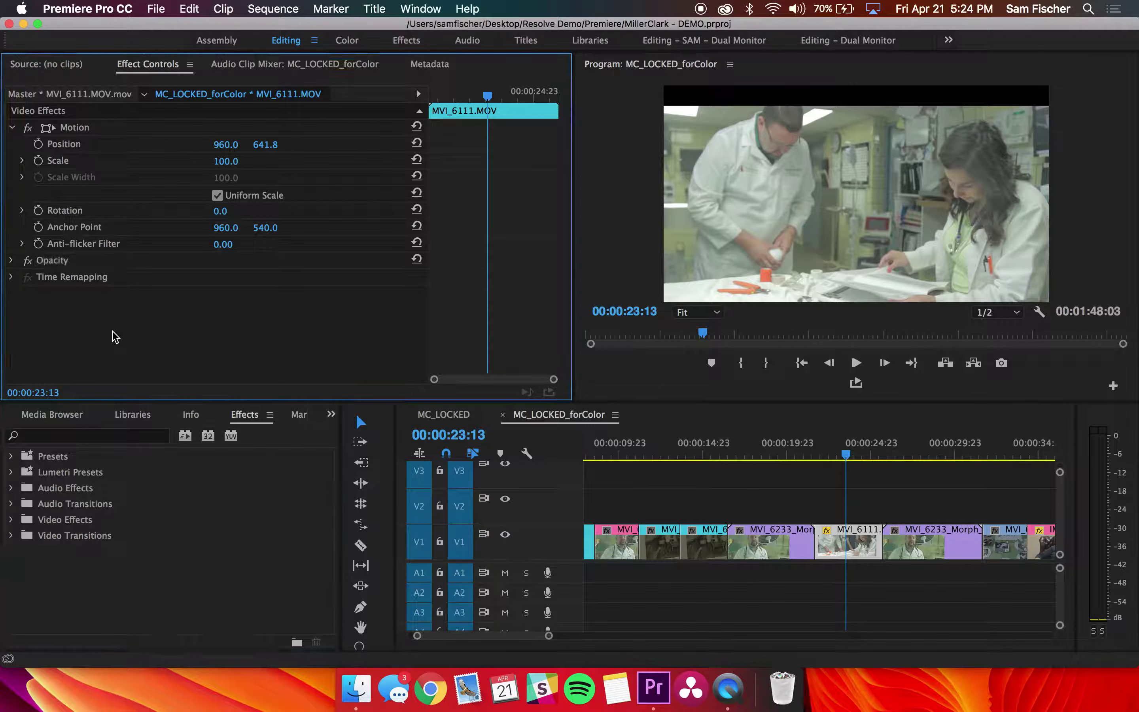
pyautogui.click(916, 491)
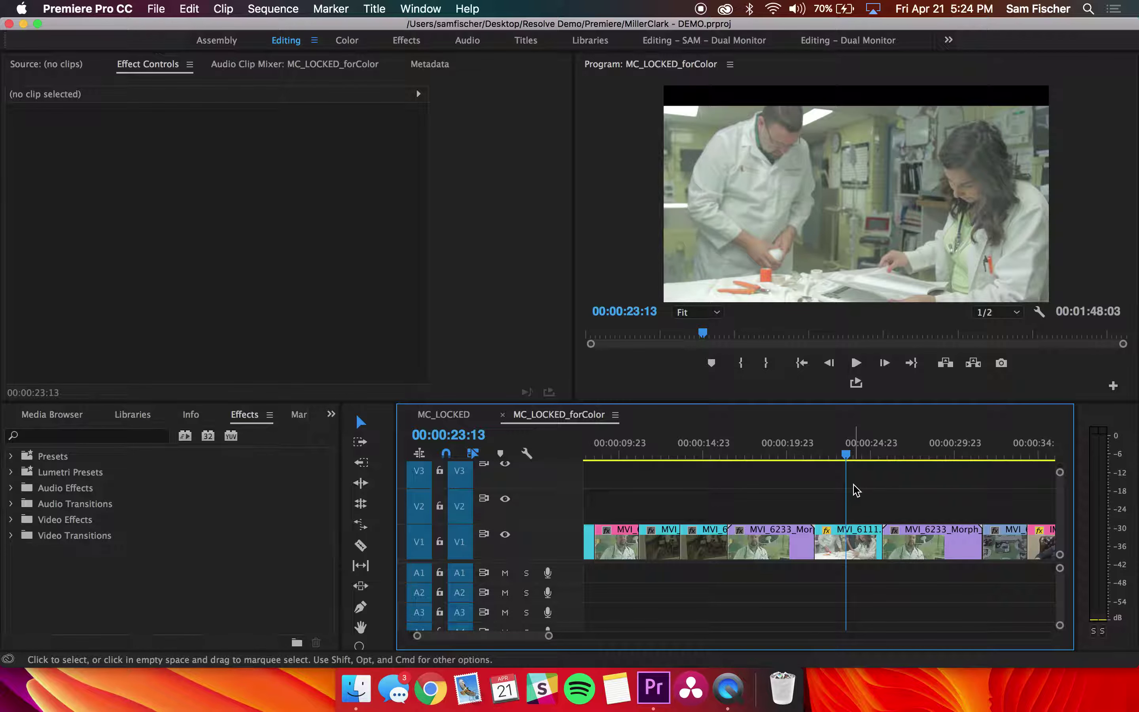
# Compare the first MVI_6233 Morph shot in MC_LOCKED_forColor with the same shot in MC_LOCKED, moving the MC_LOCKED playhead back to 00:00:19:00
pyautogui.click(851, 445)
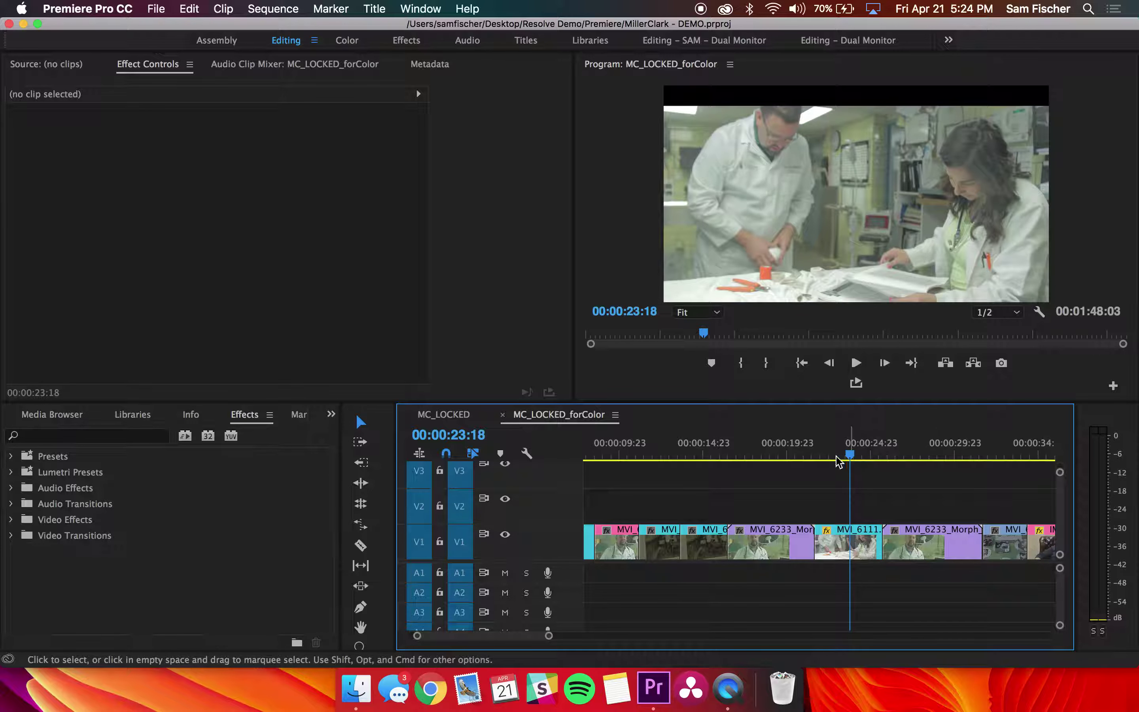
pyautogui.moveTo(824, 456); pyautogui.dragTo(756, 455)
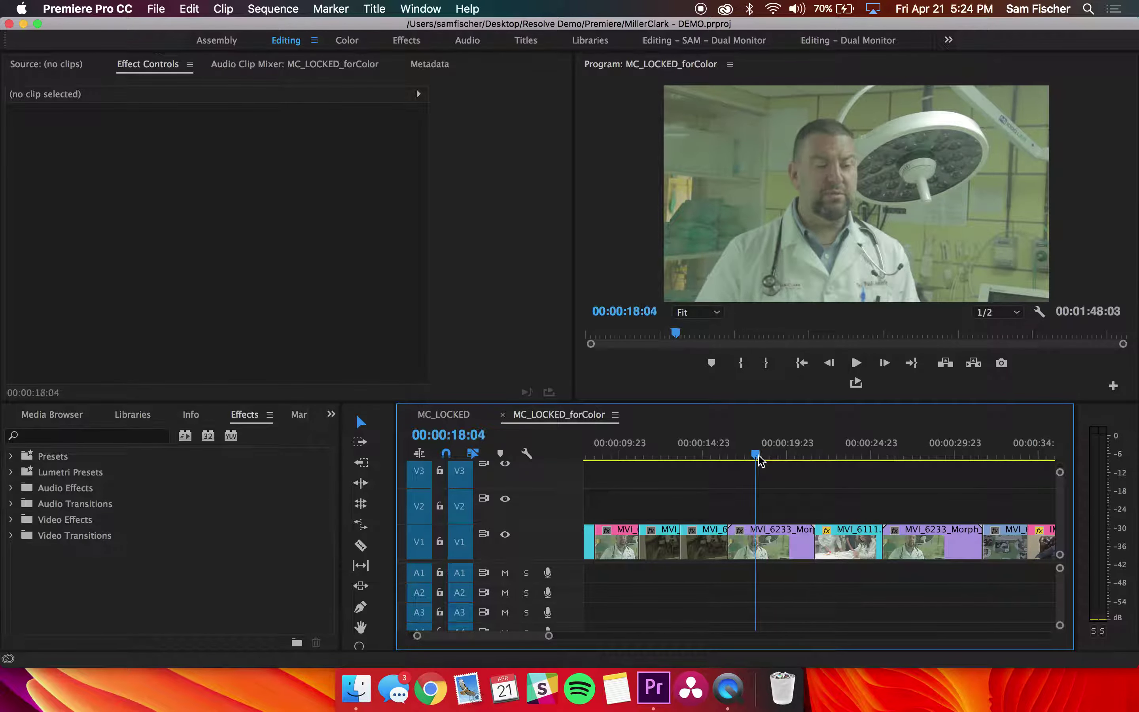
pyautogui.click(434, 415)
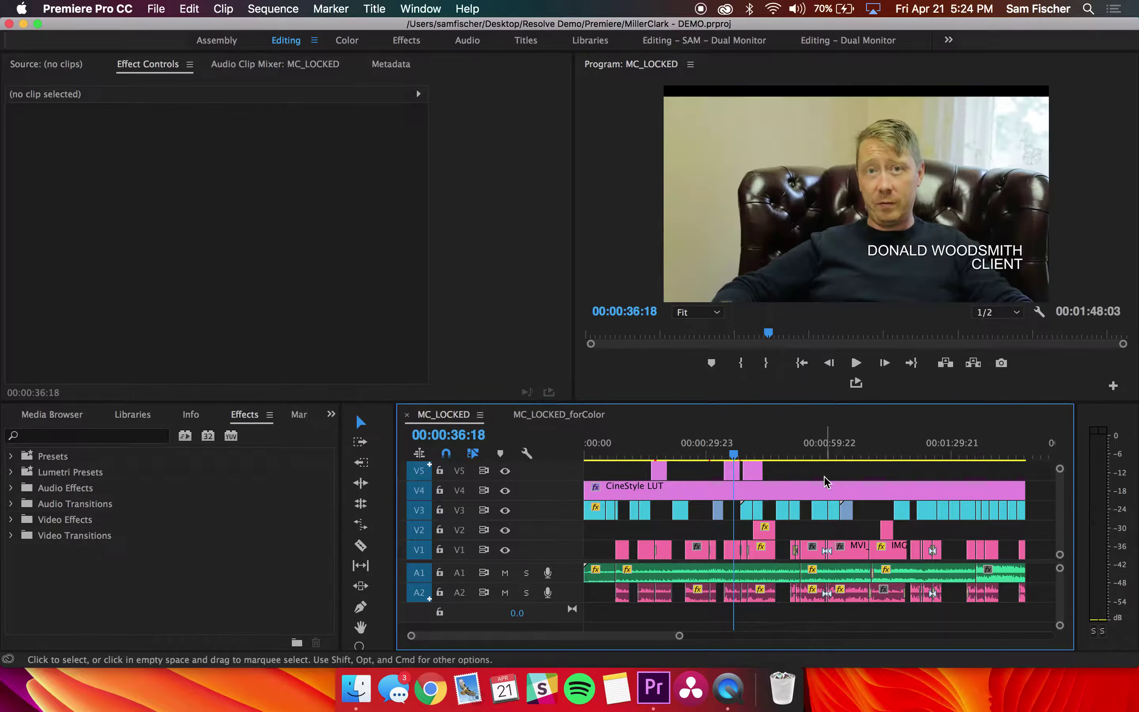
pyautogui.click(577, 417)
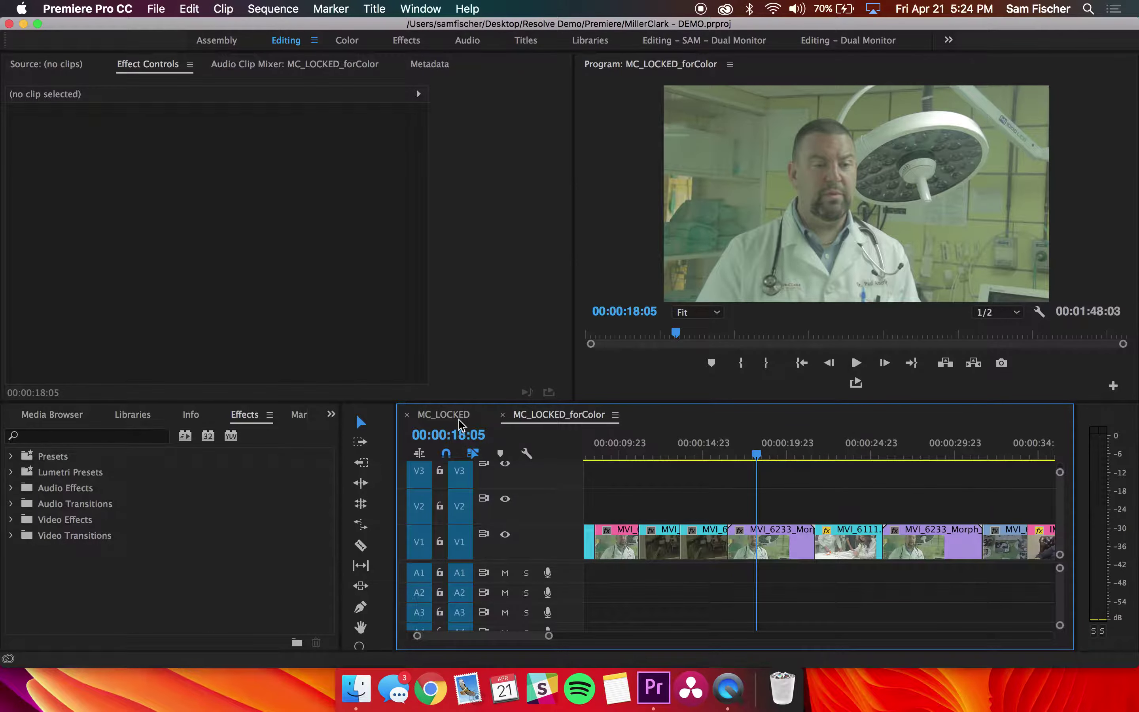
pyautogui.click(460, 417)
pyautogui.moveTo(464, 439); pyautogui.dragTo(349, 439)
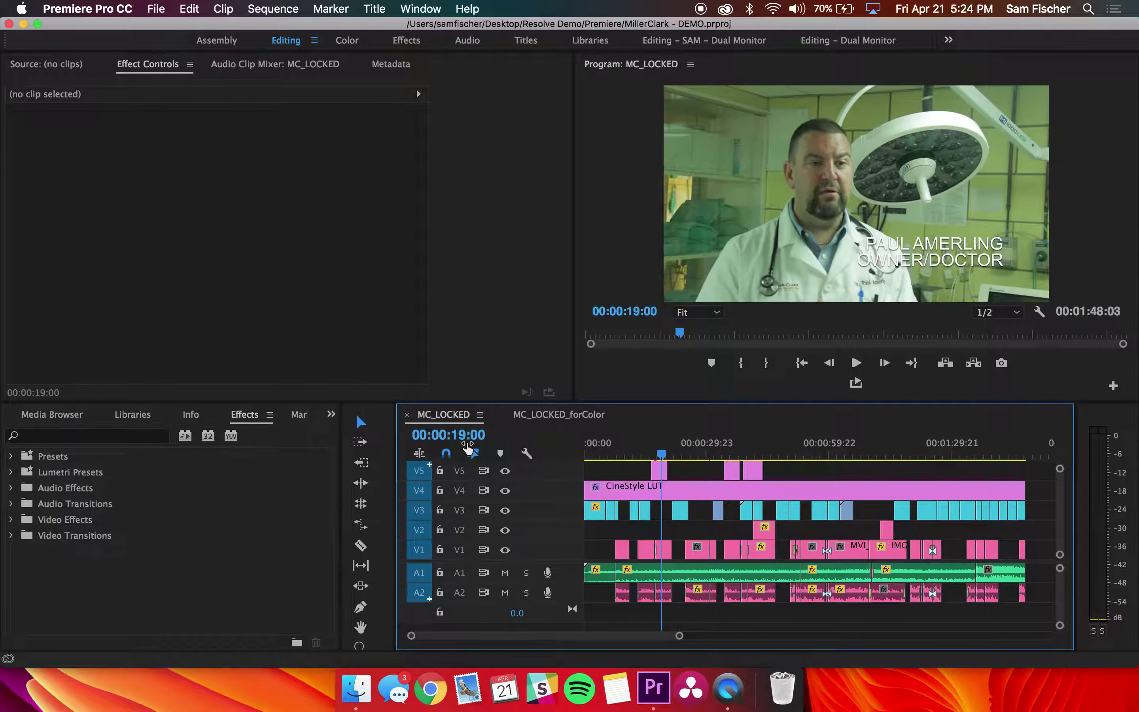
# Select the Morph Cut between the two MVI_6233.MOV clips on V1 of MC_LOCKED, and play and scrub through it
pyautogui.press('=')
pyautogui.press('=')
pyautogui.moveTo(830, 454); pyautogui.dragTo(756, 448)
pyautogui.click(776, 554)
pyautogui.press('space')
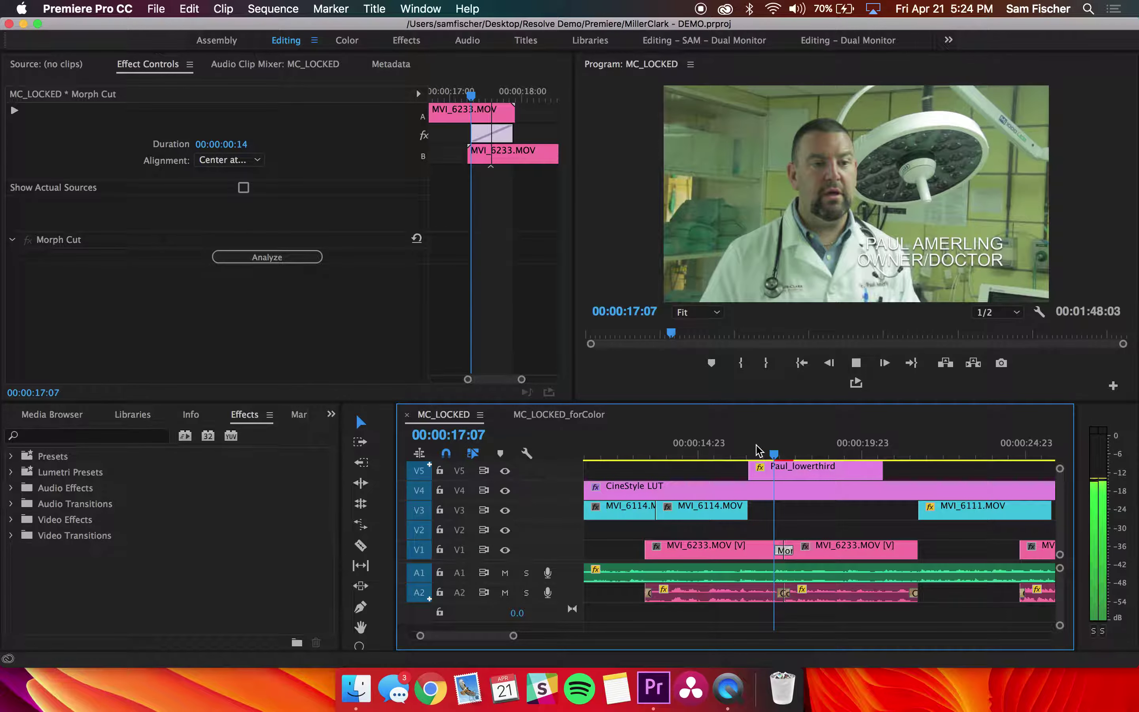
pyautogui.press('space')
pyautogui.moveTo(779, 449)
pyautogui.mouseDown()
pyautogui.moveTo(755, 452)
pyautogui.moveTo(766, 459)
pyautogui.mouseUp()
pyautogui.moveTo(775, 462); pyautogui.dragTo(789, 458)
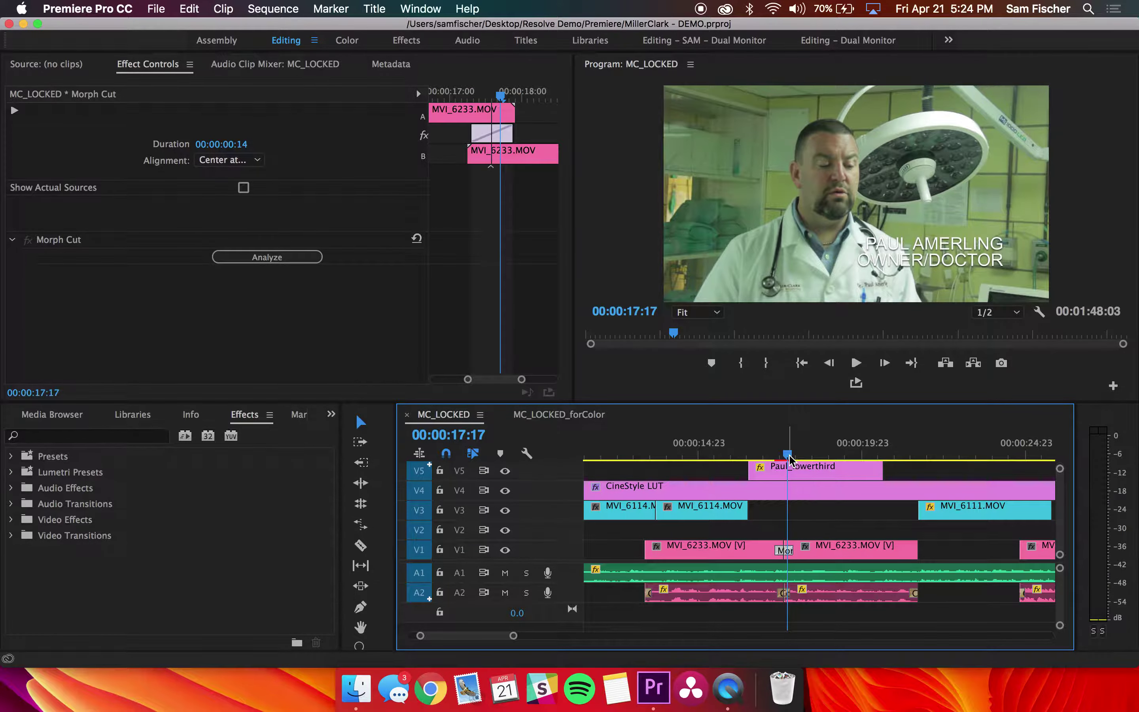
# Inspect the Morph Cut transition up close at 00:00:17:13, leaving the transition selected
pyautogui.press('=')
pyautogui.press('=')
pyautogui.click(823, 529)
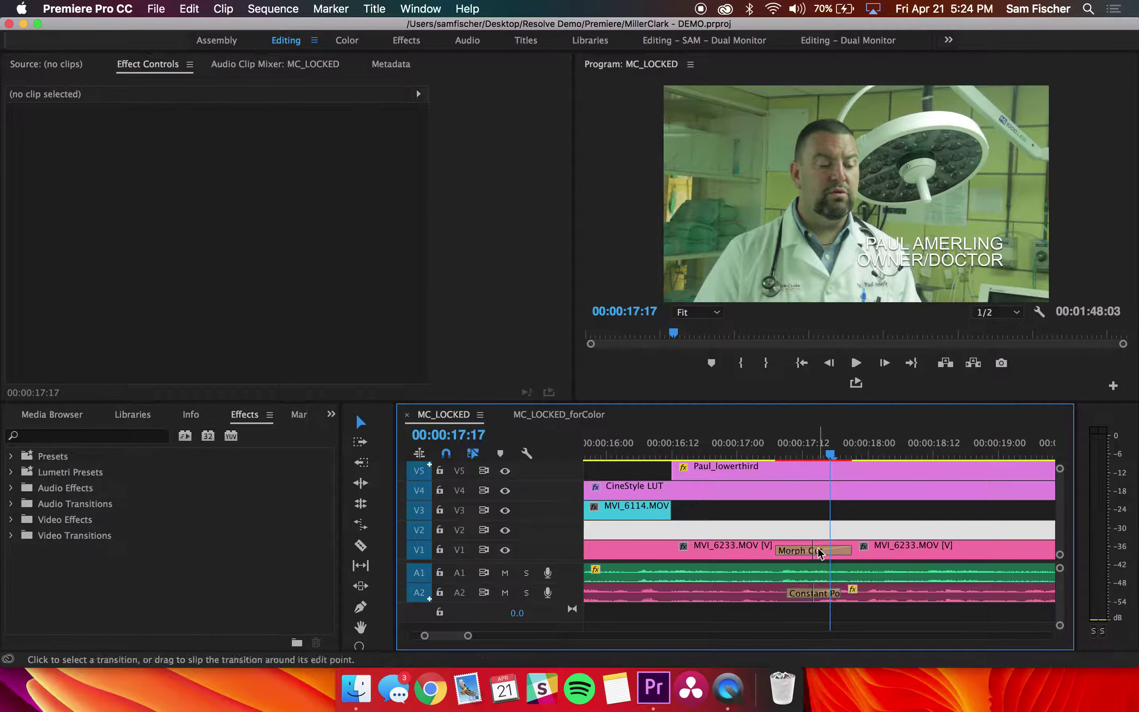
pyautogui.click(823, 552)
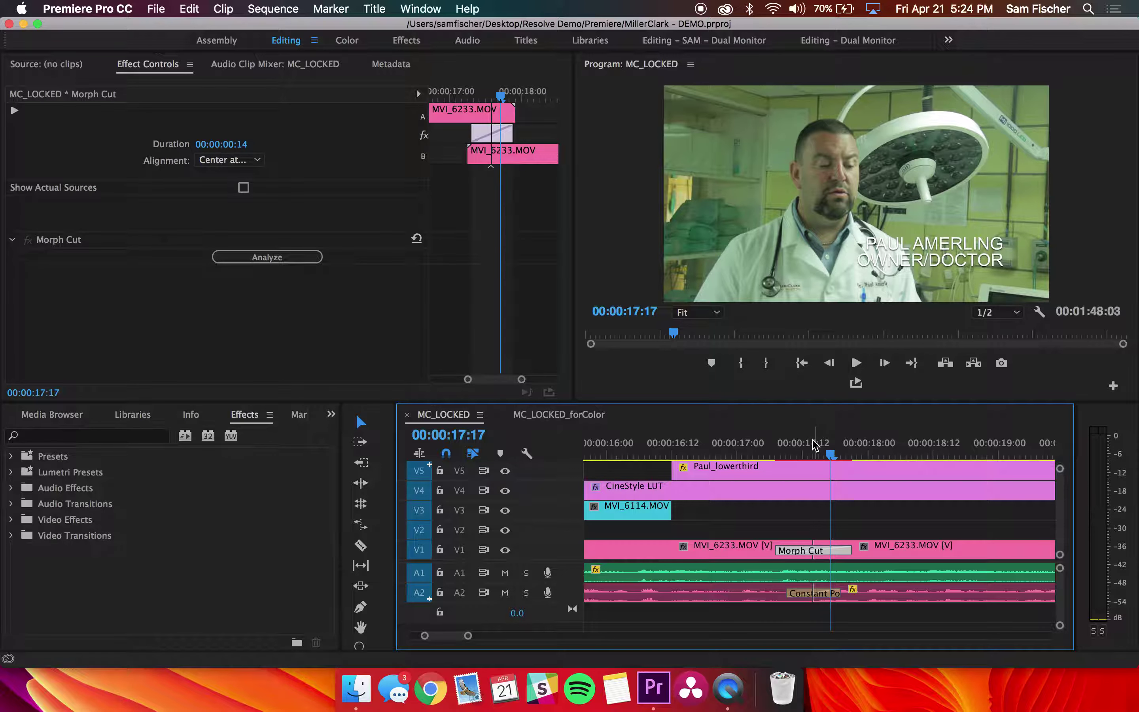
pyautogui.click(808, 443)
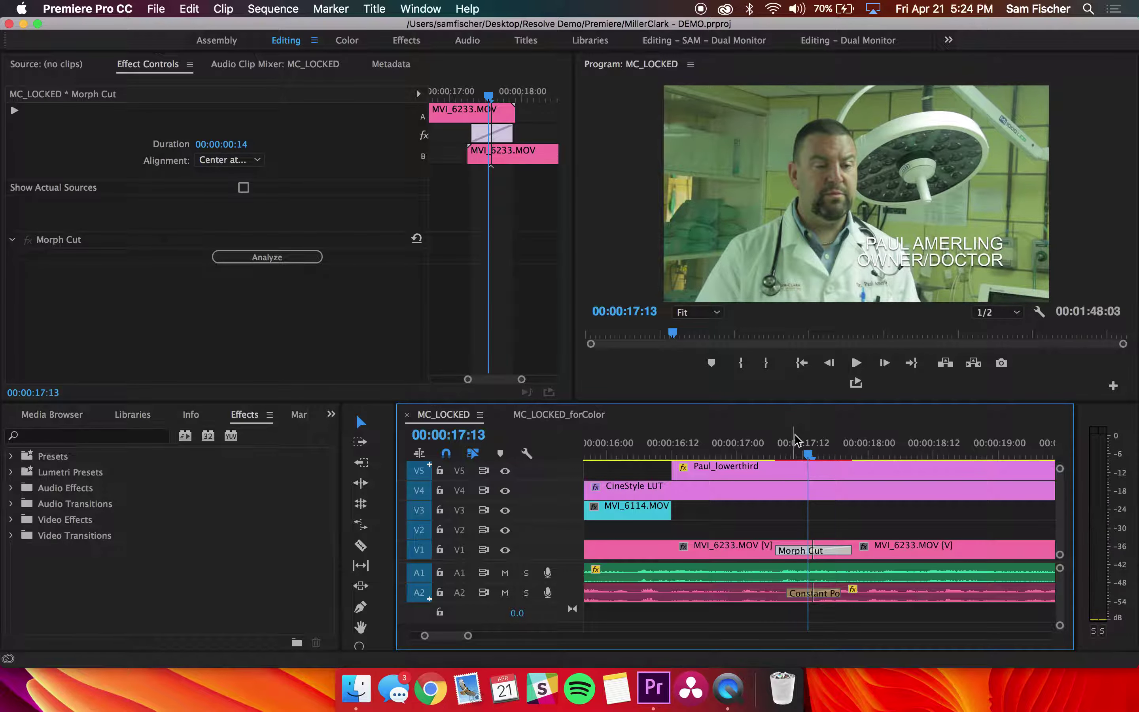
pyautogui.click(822, 526)
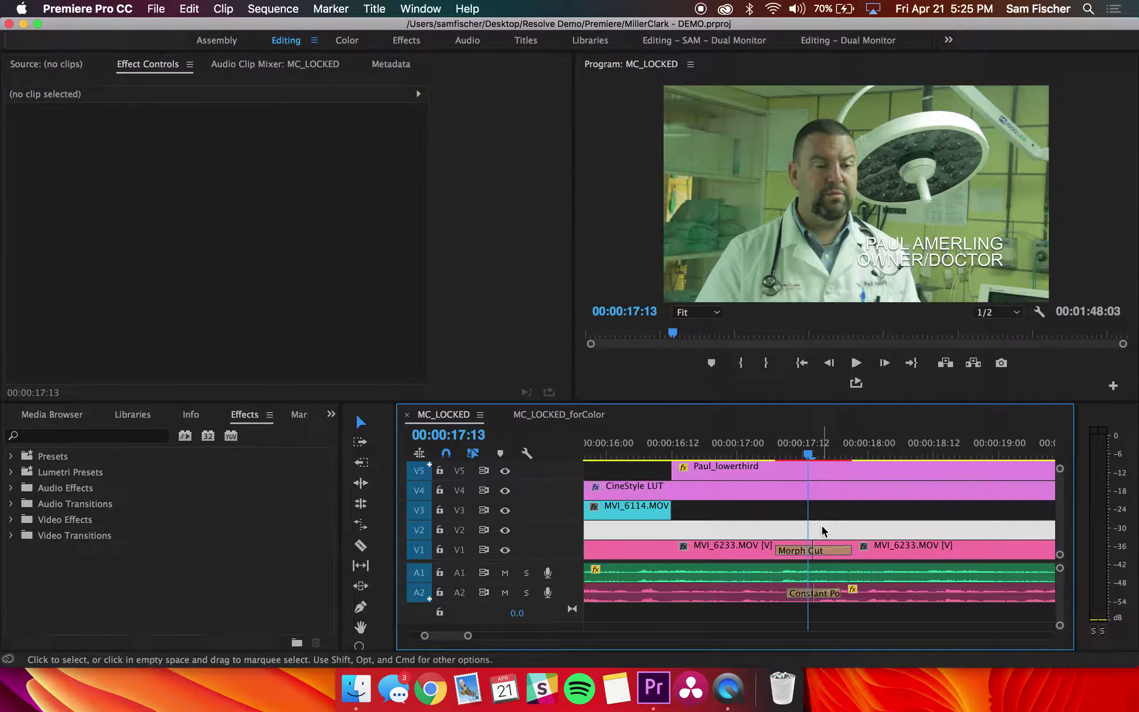
pyautogui.click(822, 555)
# Mark an In to Out range in MC_LOCKED from the end of MVI_6114.MOV at 00:00:16:12 to the start of MVI_6111.MOV at 00:00:21:17
pyautogui.press('-')
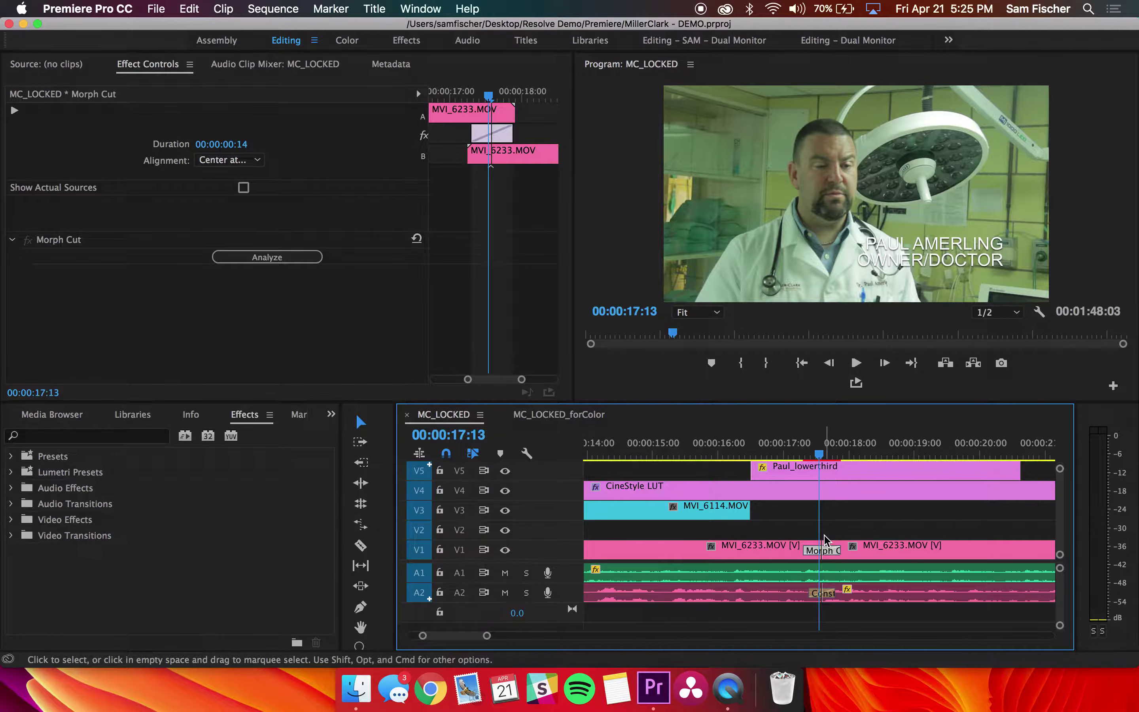
pyautogui.press('-')
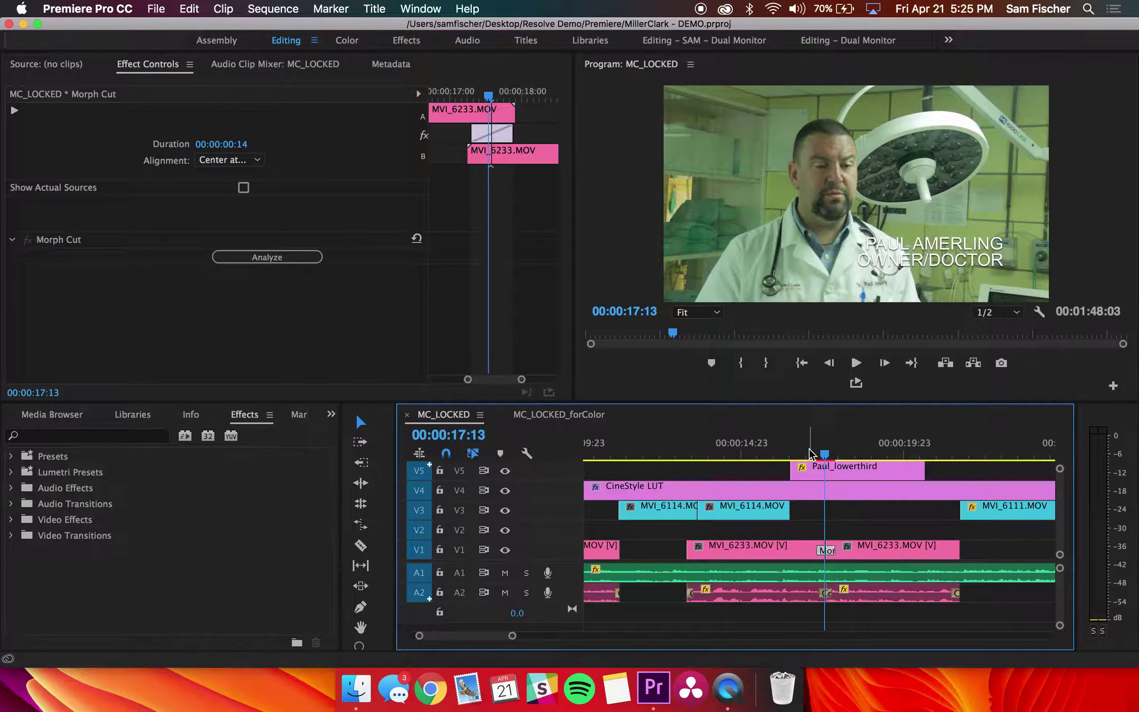
pyautogui.moveTo(809, 451); pyautogui.dragTo(782, 447)
pyautogui.press('Down')
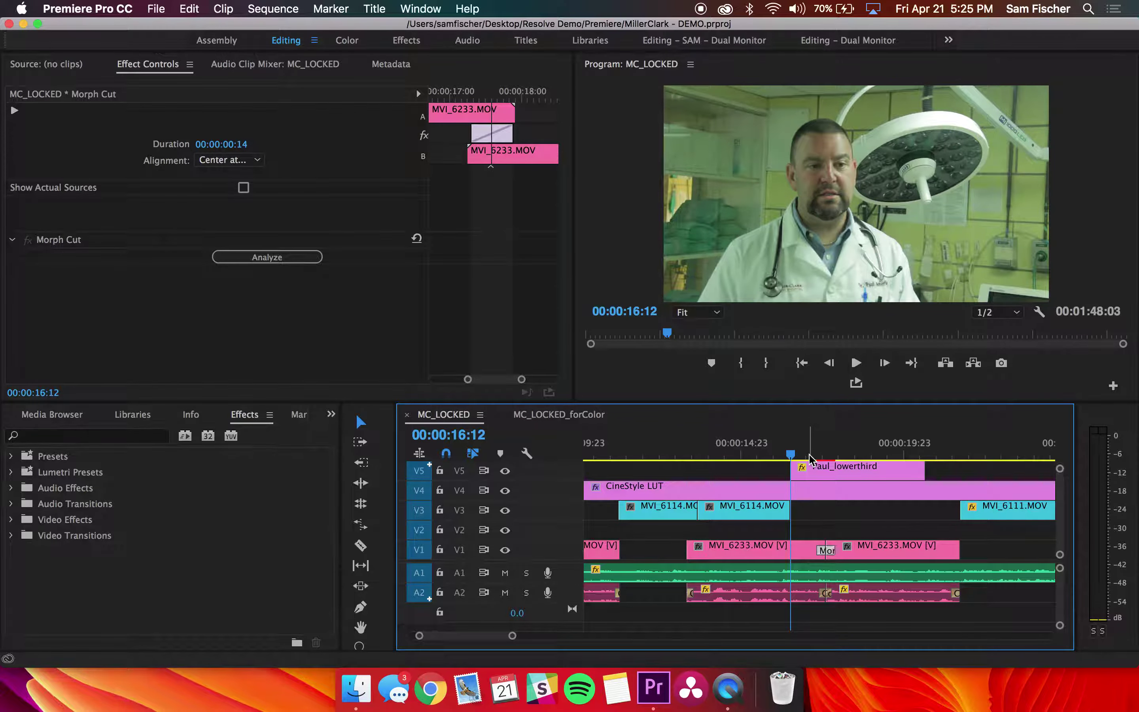
pyautogui.press('i')
pyautogui.press('Down')
pyautogui.press('Down')
pyautogui.press('Down')
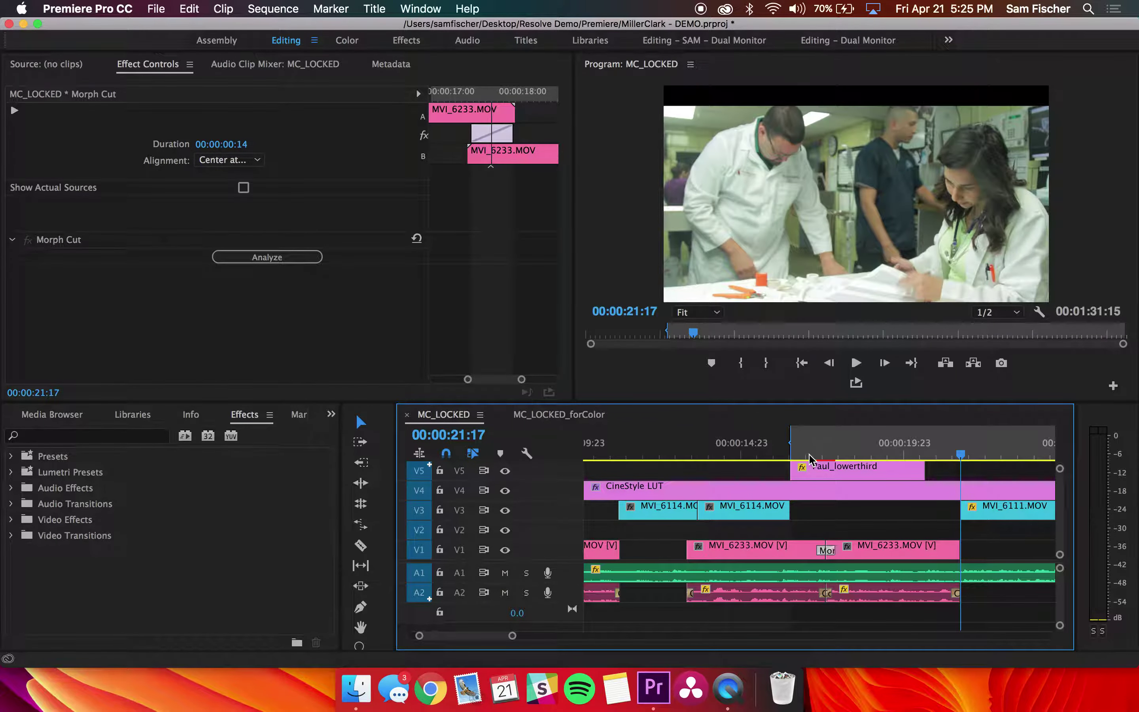
pyautogui.press('o')
# Select the lower-third title on V5, preview it at 00:00:18:09, and clear the sequence's In and Out marks
pyautogui.click(828, 470)
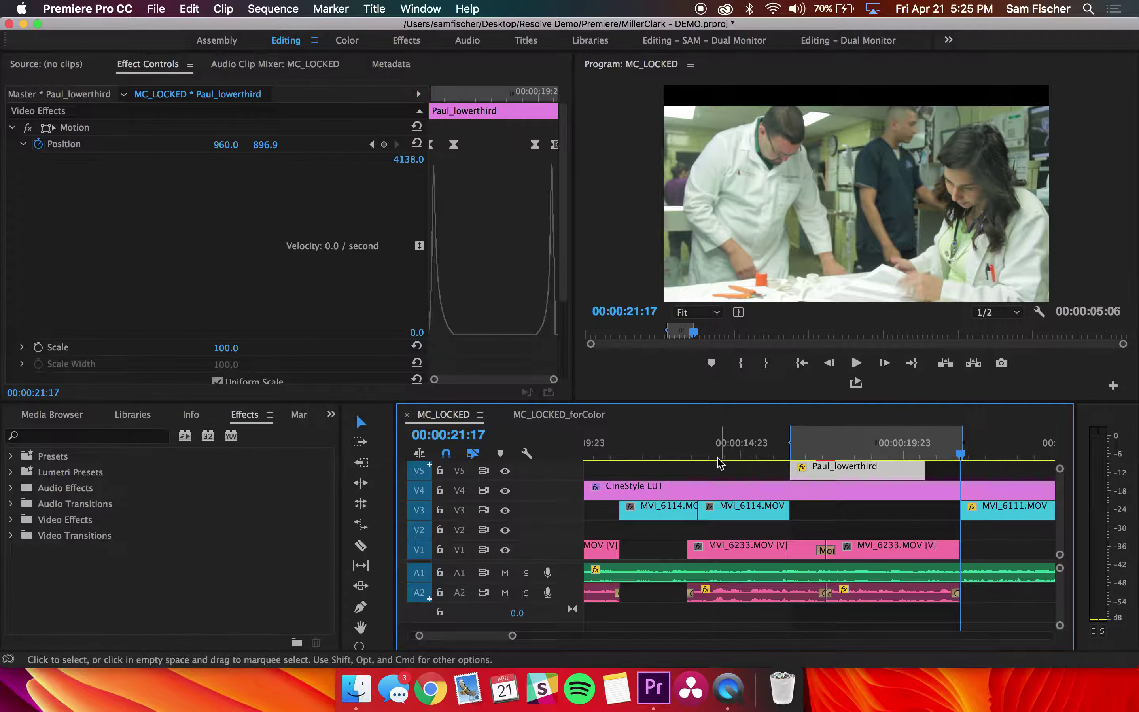
pyautogui.click(854, 452)
pyautogui.moveTo(855, 452); pyautogui.dragTo(851, 453)
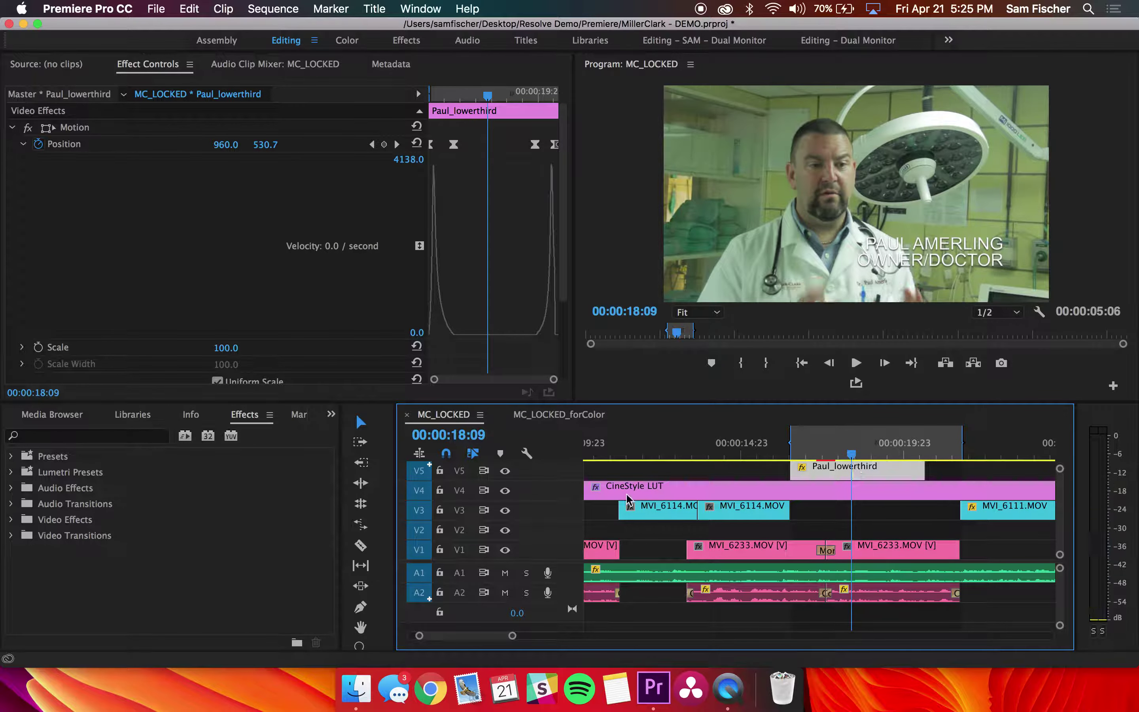
pyautogui.click(505, 471)
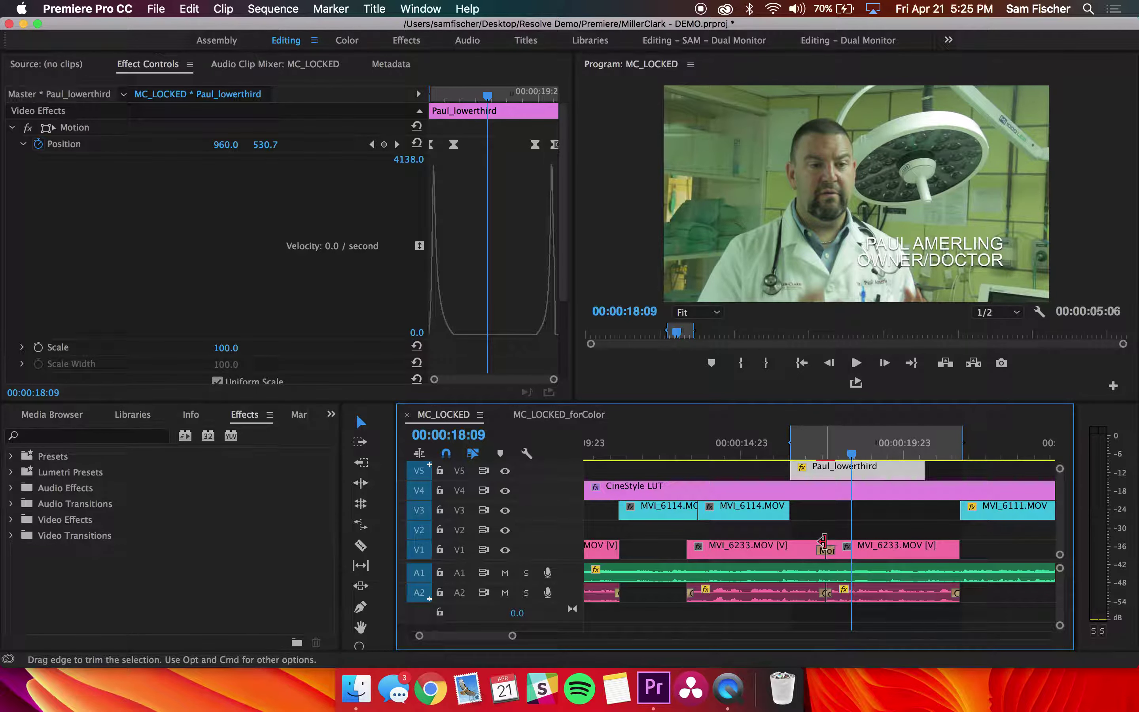
pyautogui.hotkey('alt', 'x')
pyautogui.click(832, 531)
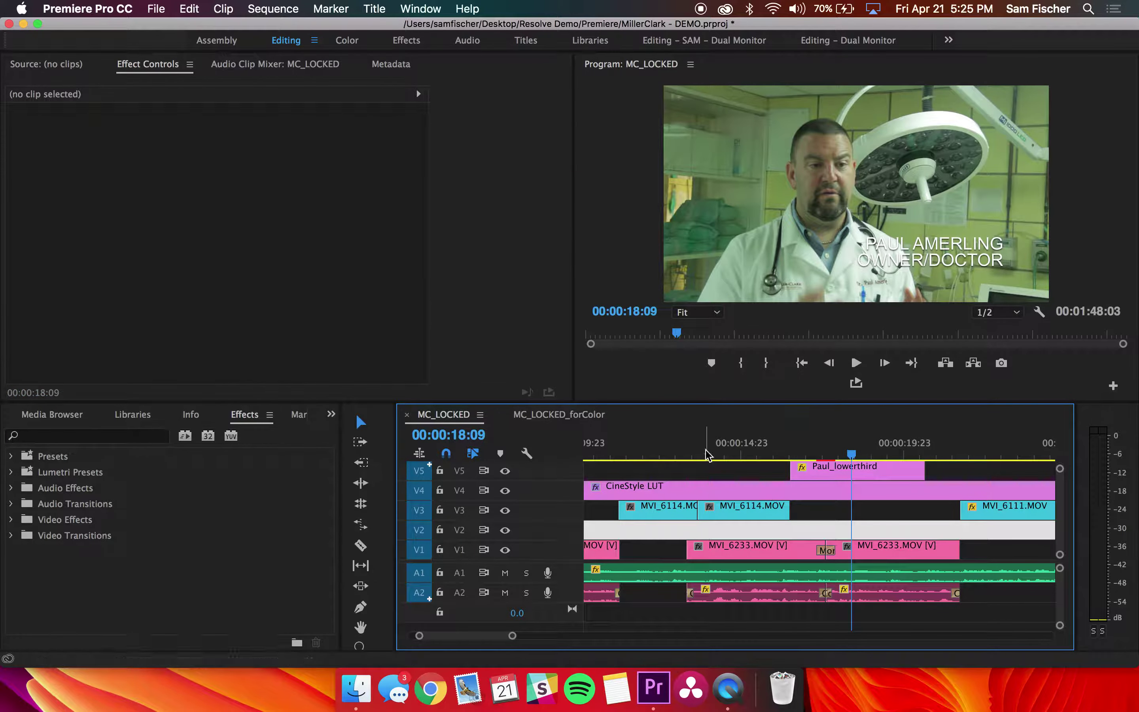
pyautogui.click(827, 530)
# Scrub the shot under the first lower-third title in MC_LOCKED, stopping at 00:00:18:16
pyautogui.press('-')
pyautogui.press('-')
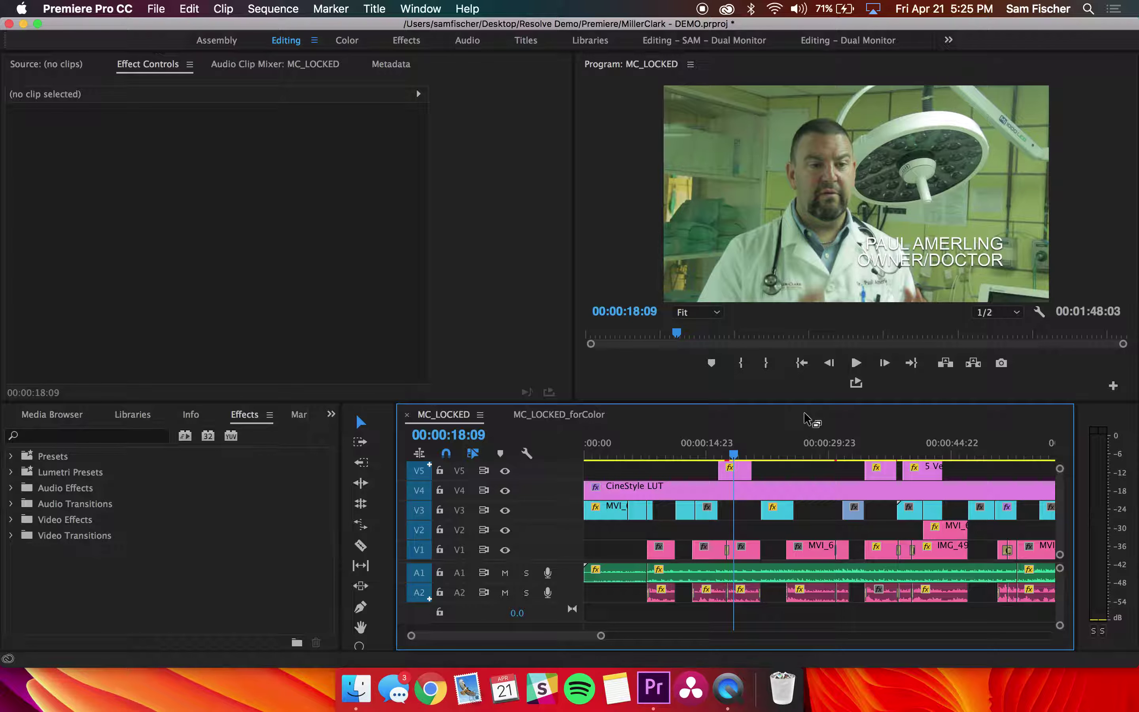
pyautogui.moveTo(695, 455); pyautogui.dragTo(736, 454)
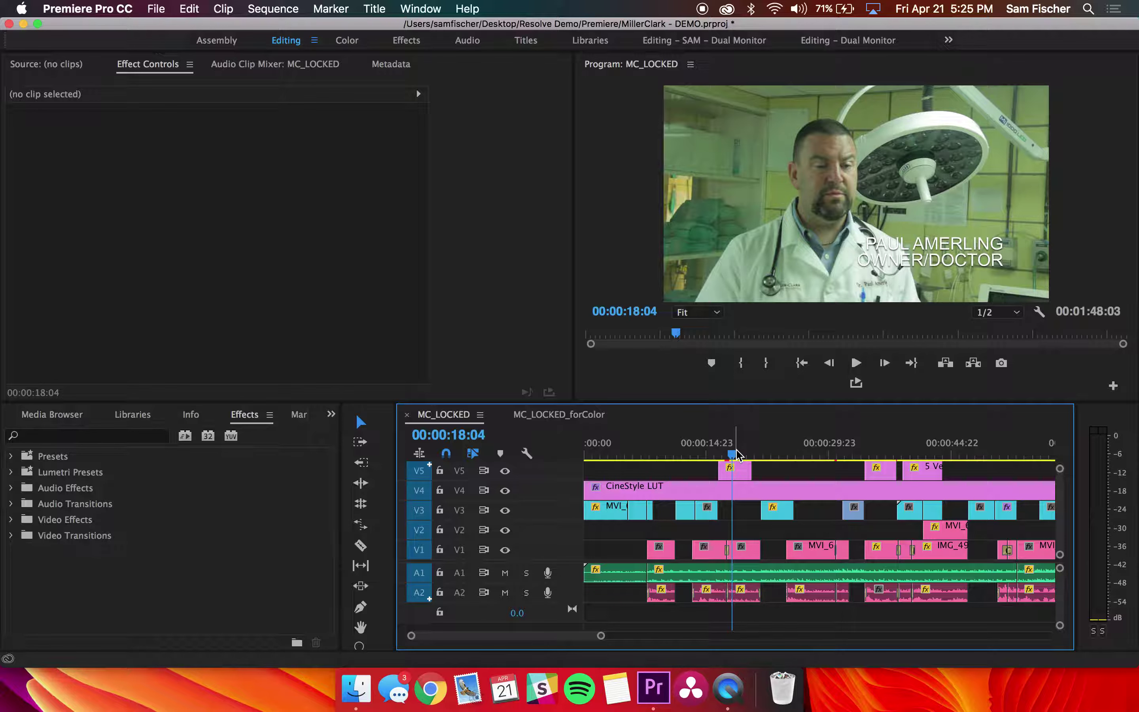
pyautogui.moveTo(737, 455); pyautogui.dragTo(740, 454)
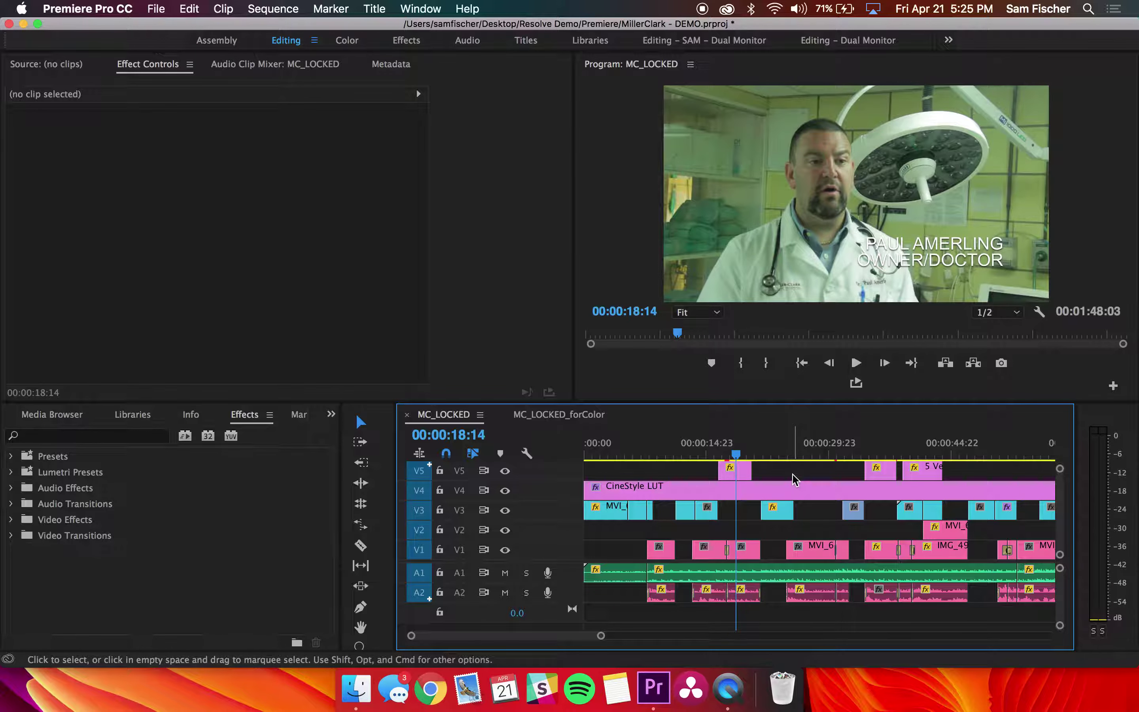
pyautogui.click(737, 455)
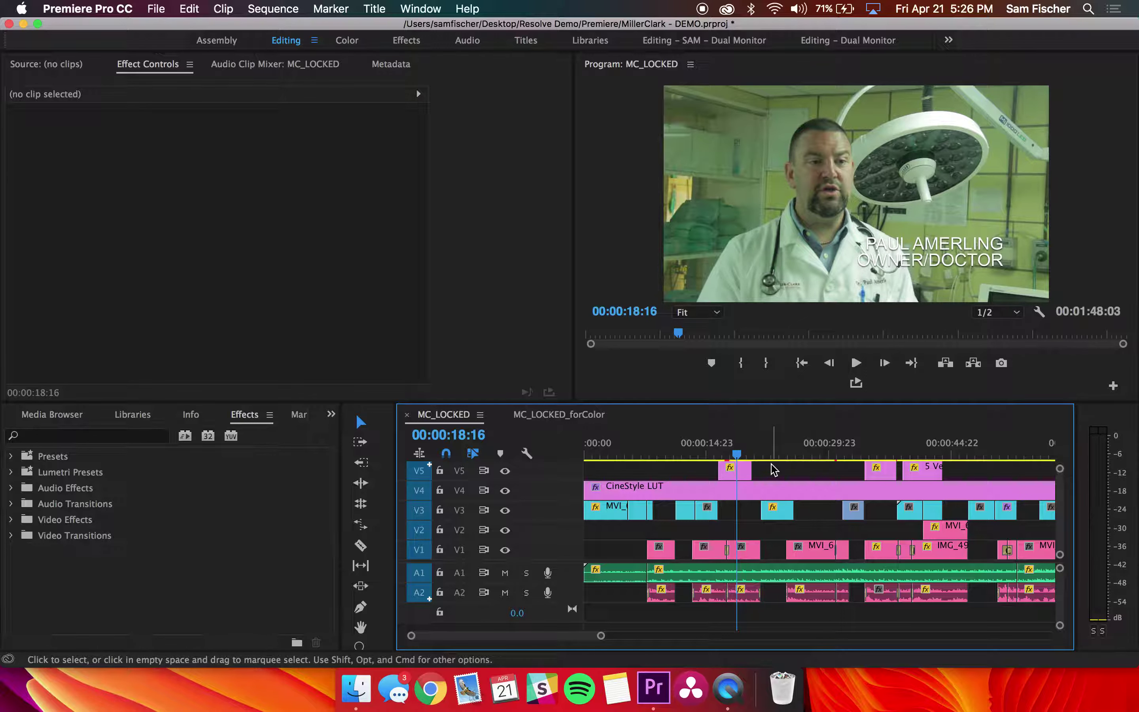
pyautogui.press('-')
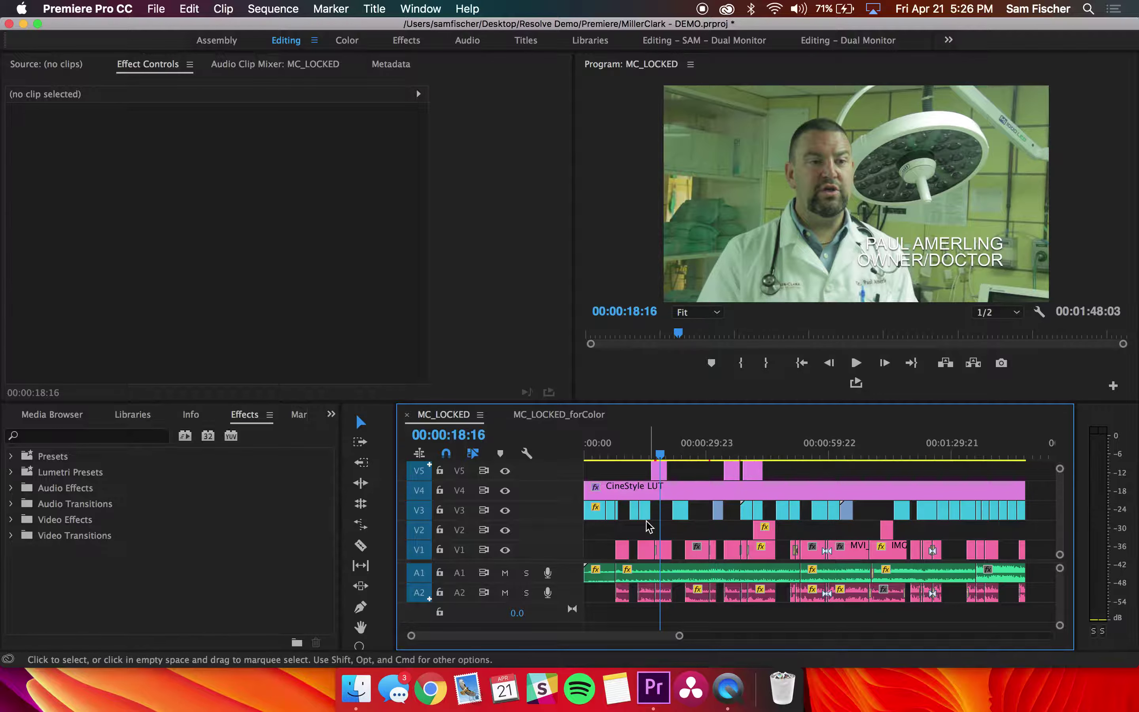
# Review the Remove Attributes options for the clips in the first part of MC_LOCKED without applying them, and clear the selection
pyautogui.moveTo(603, 542); pyautogui.dragTo(748, 498)
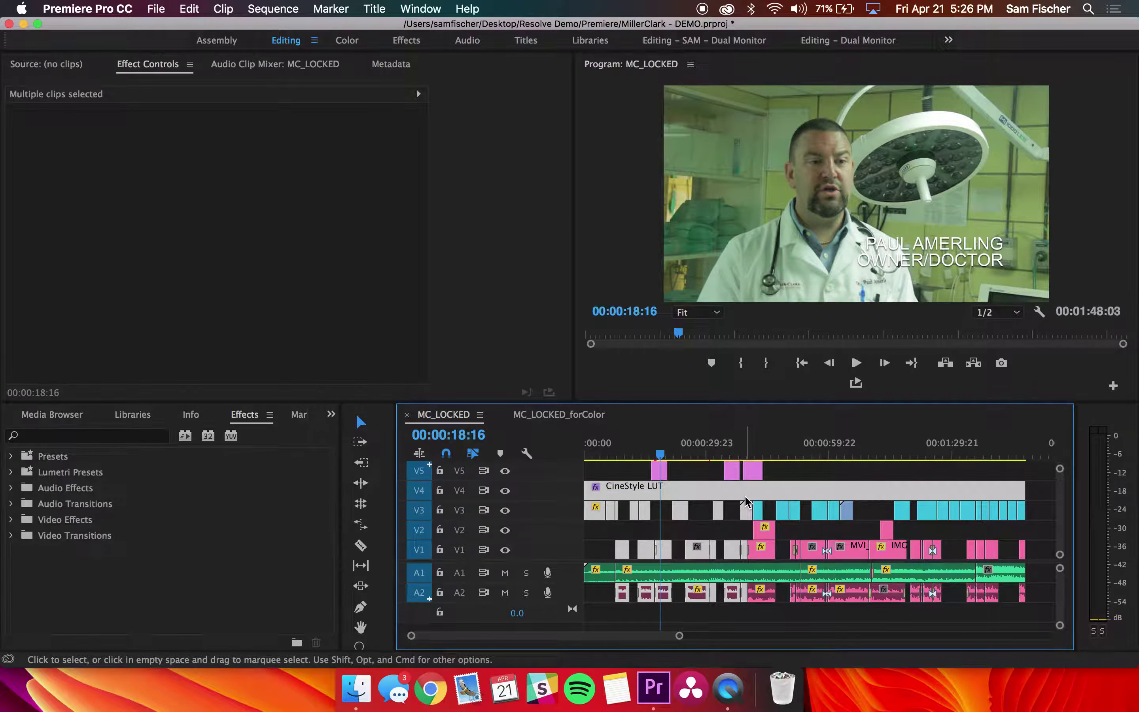
pyautogui.rightClick(655, 492)
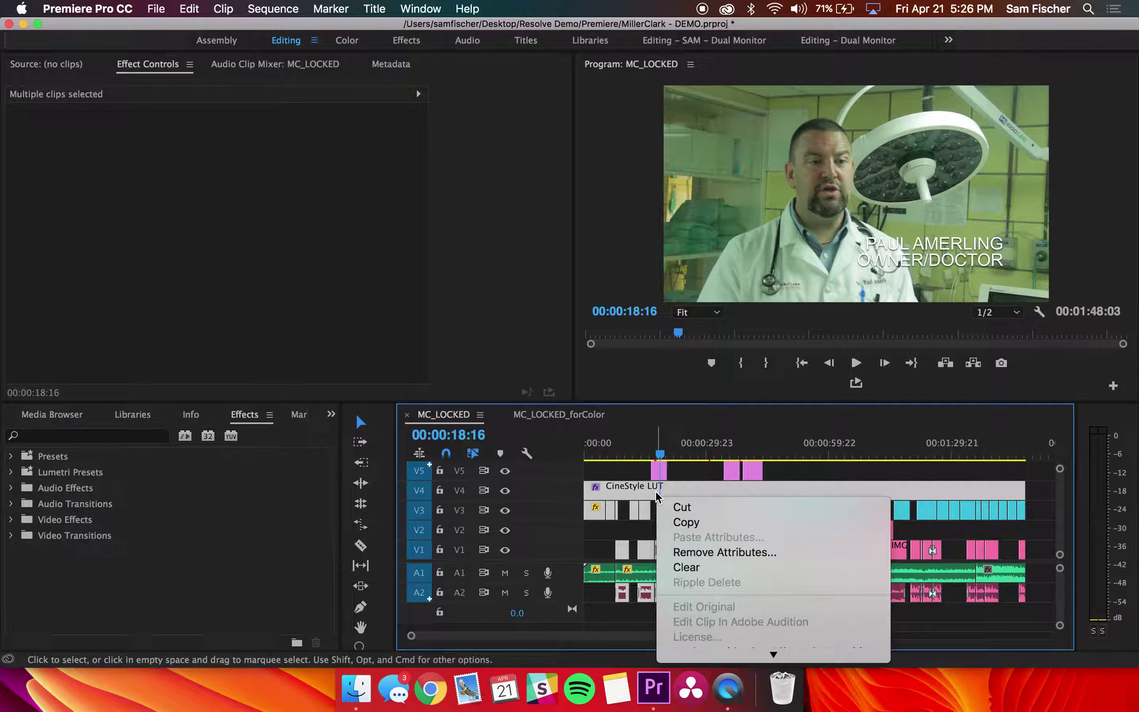
pyautogui.click(688, 552)
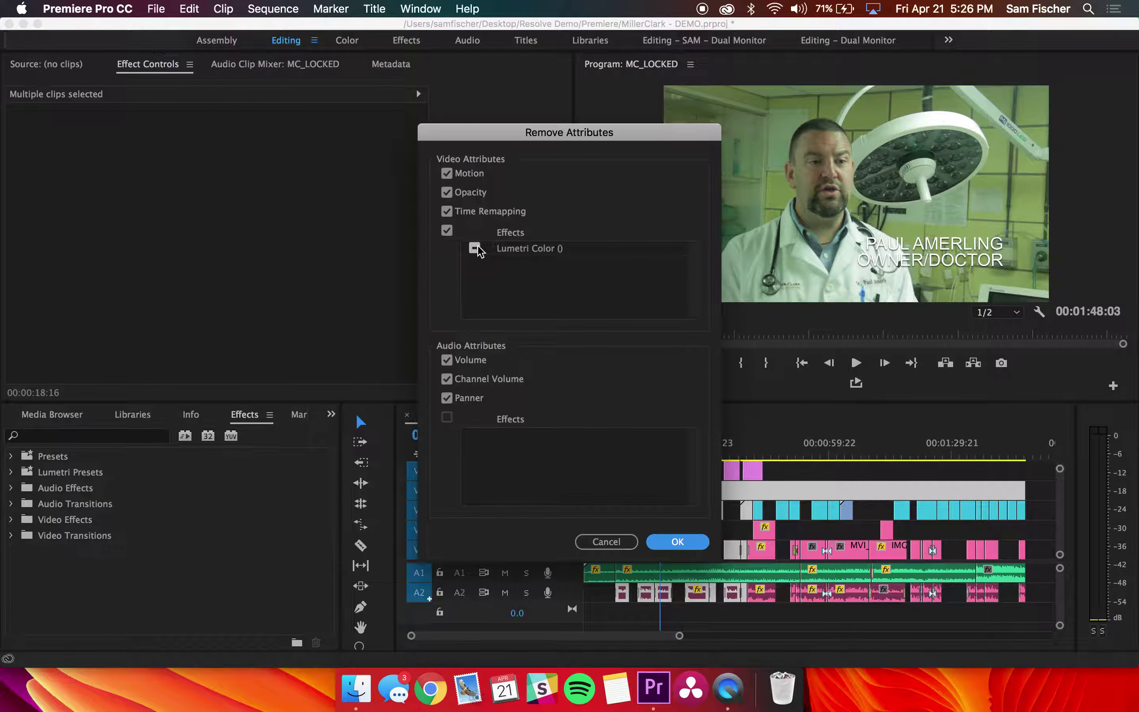
pyautogui.click(616, 536)
pyautogui.click(730, 528)
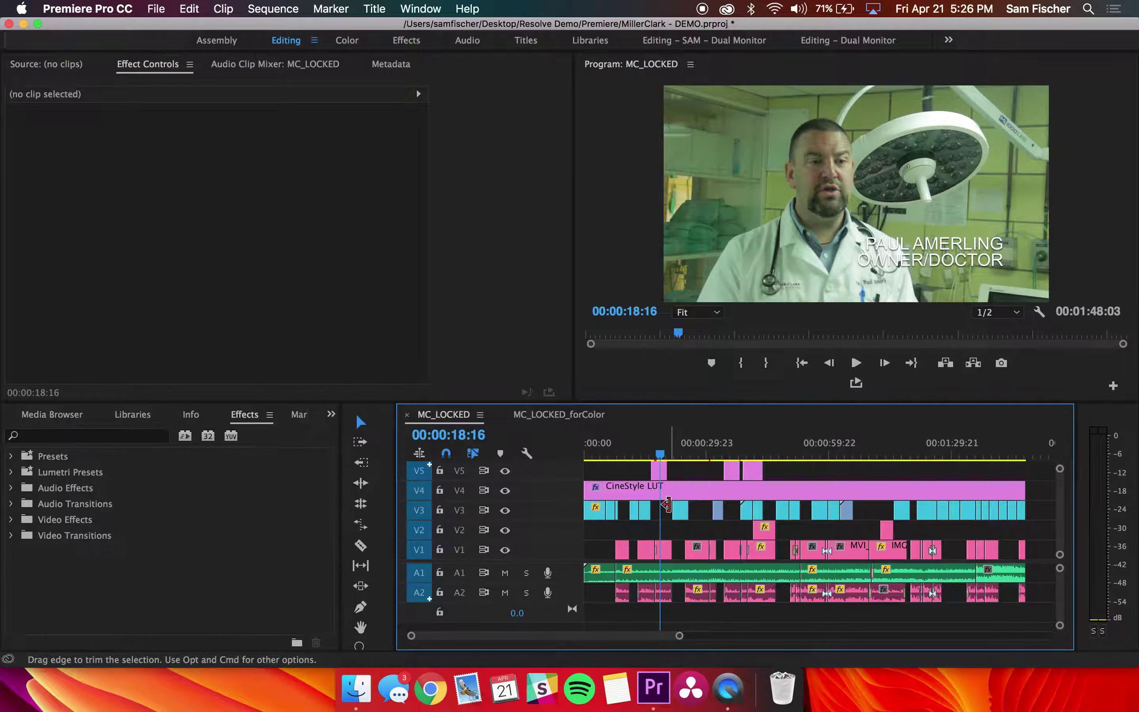
# Scrub MC_LOCKED forward to 00:00:59:09 and return to the MC_LOCKED_forColor sequence
pyautogui.moveTo(671, 453); pyautogui.dragTo(829, 450)
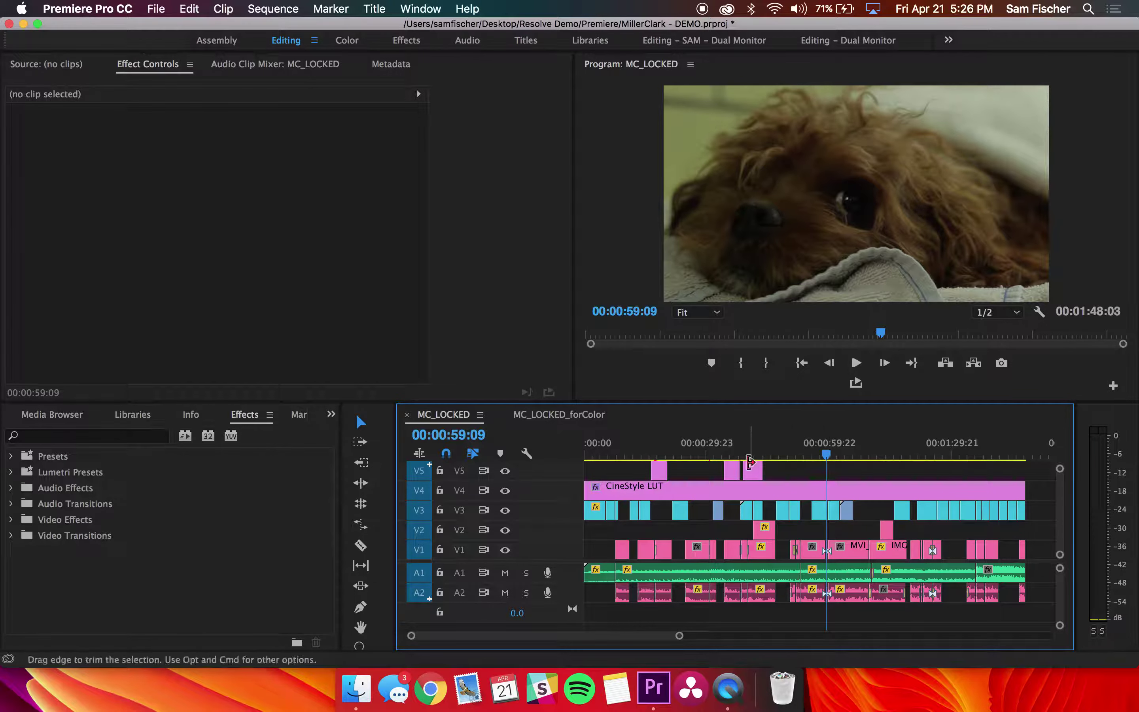
pyautogui.click(508, 413)
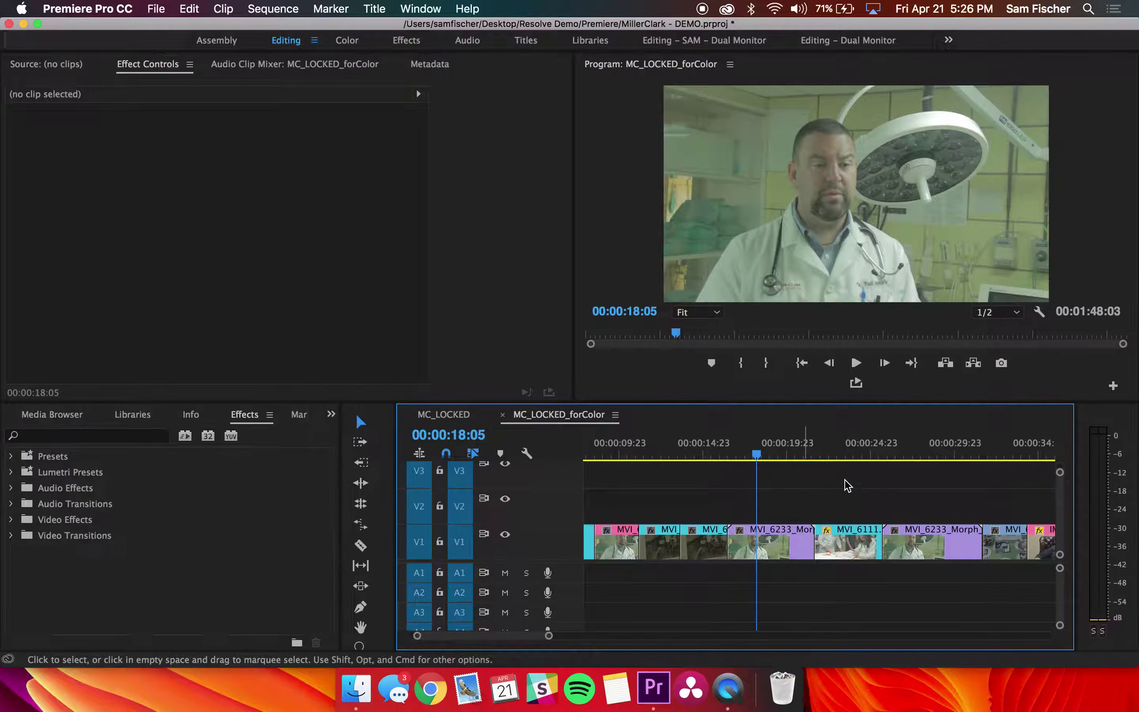
# Scrub MC_LOCKED_forColor to 00:00:27:18 and fit the whole sequence in the timeline
pyautogui.click(798, 549)
pyautogui.click(770, 480)
pyautogui.click(774, 454)
pyautogui.moveTo(777, 457)
pyautogui.mouseDown()
pyautogui.moveTo(793, 457)
pyautogui.moveTo(760, 458)
pyautogui.moveTo(770, 459)
pyautogui.mouseUp()
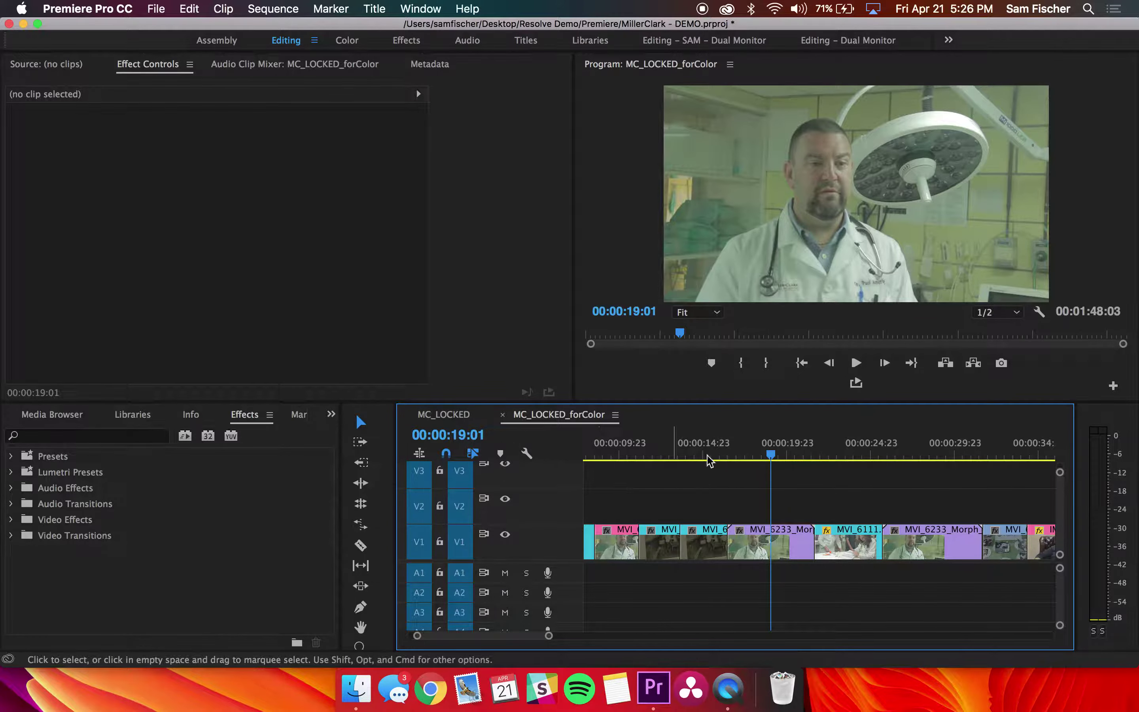
pyautogui.click(899, 454)
pyautogui.moveTo(914, 453); pyautogui.dragTo(918, 450)
pyautogui.press('\\')
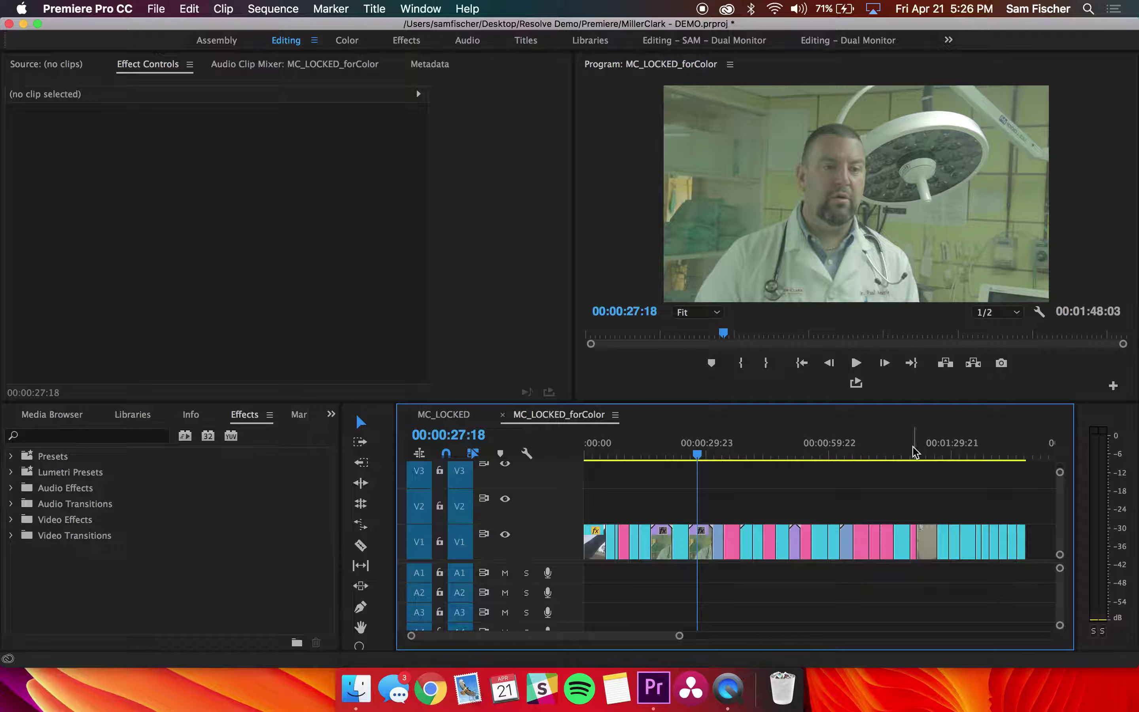
pyautogui.rightClick(758, 437)
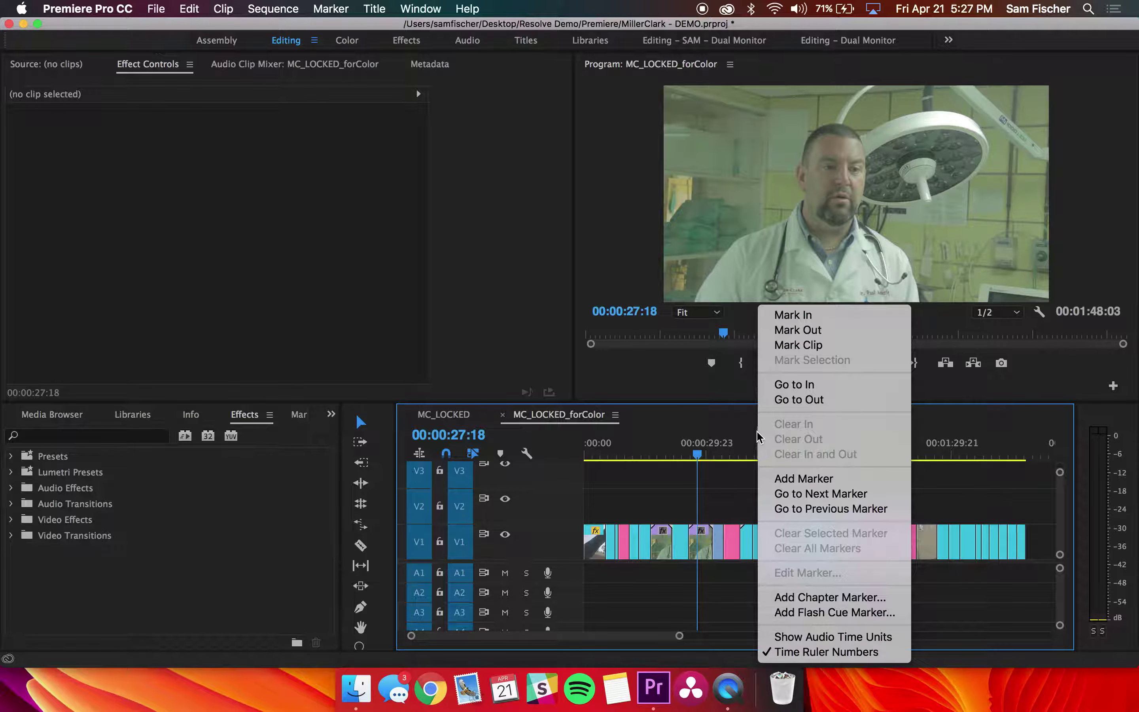
pyautogui.click(714, 499)
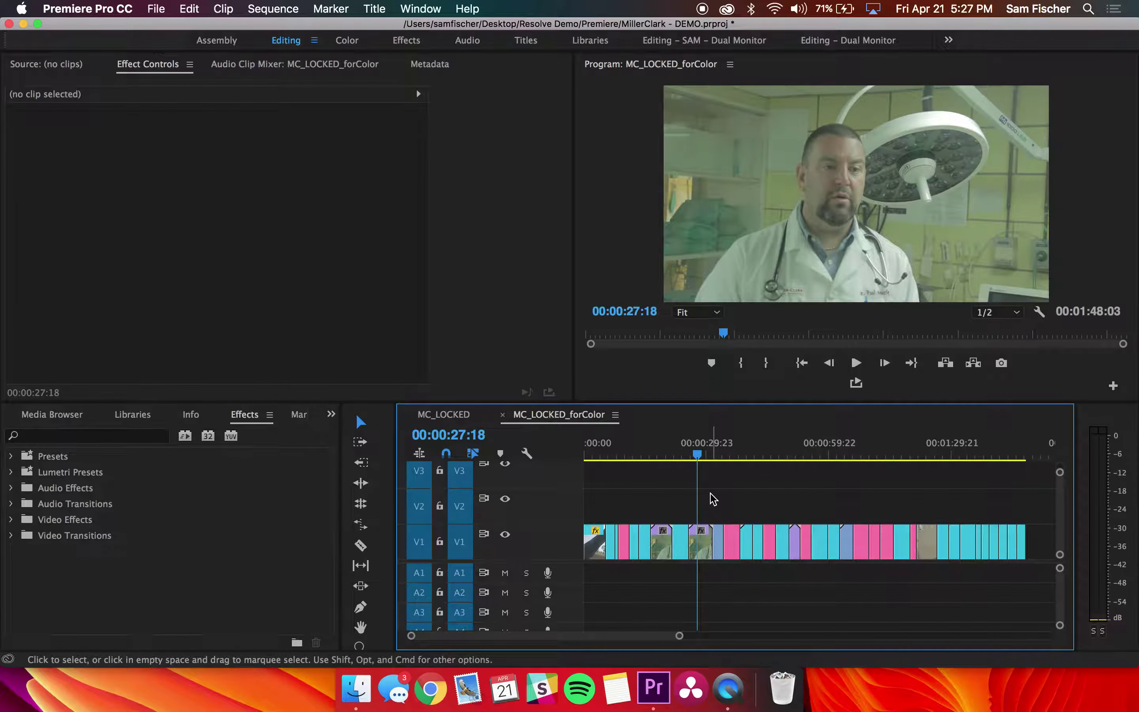
# Review the MC_LOCKED sequence at 00:00:48:22 and the gap between the first two titles on V5
pyautogui.click(444, 414)
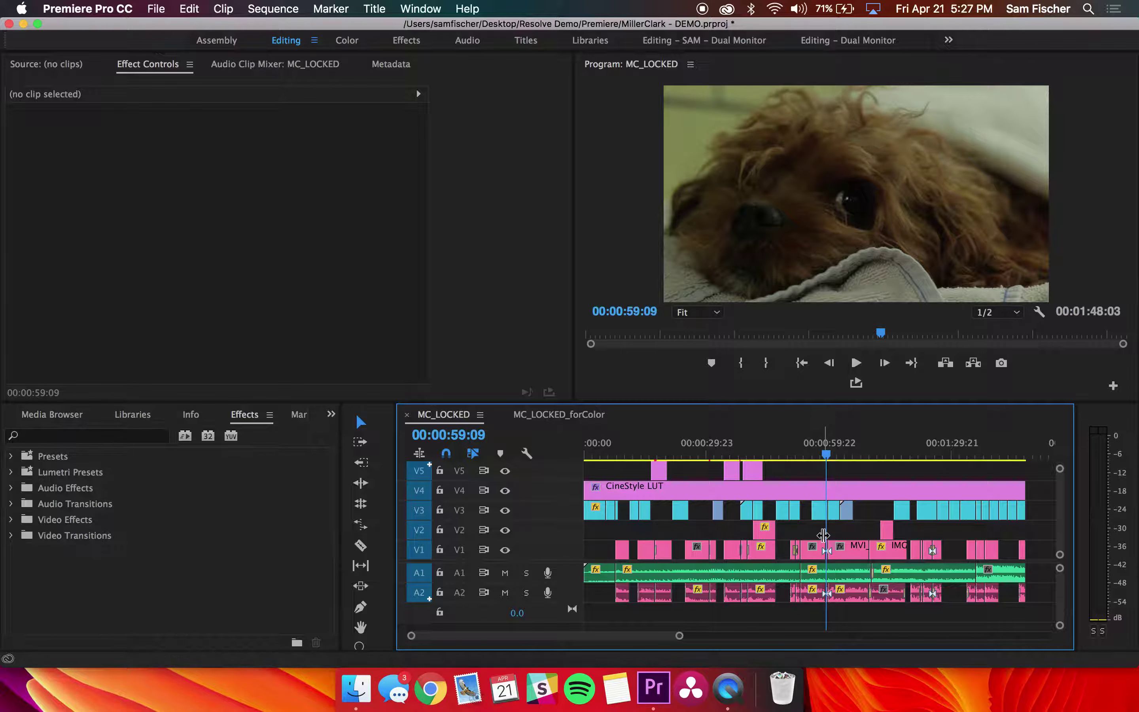
pyautogui.moveTo(826, 454); pyautogui.dragTo(784, 453)
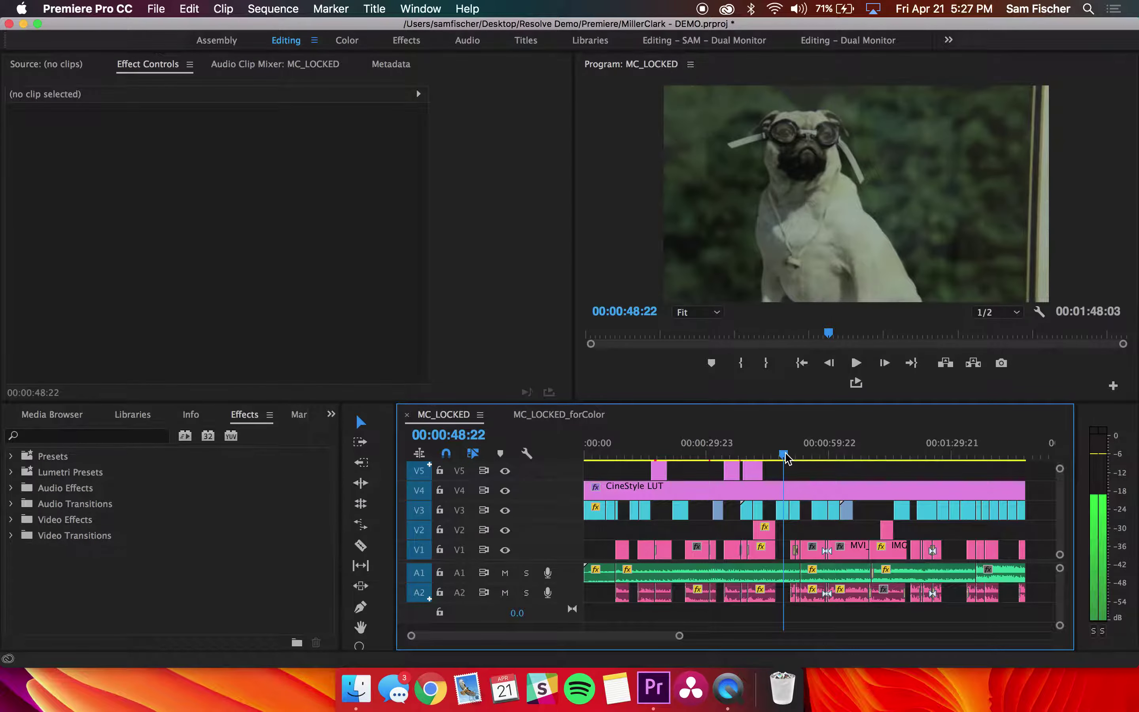
pyautogui.click(700, 497)
pyautogui.click(700, 474)
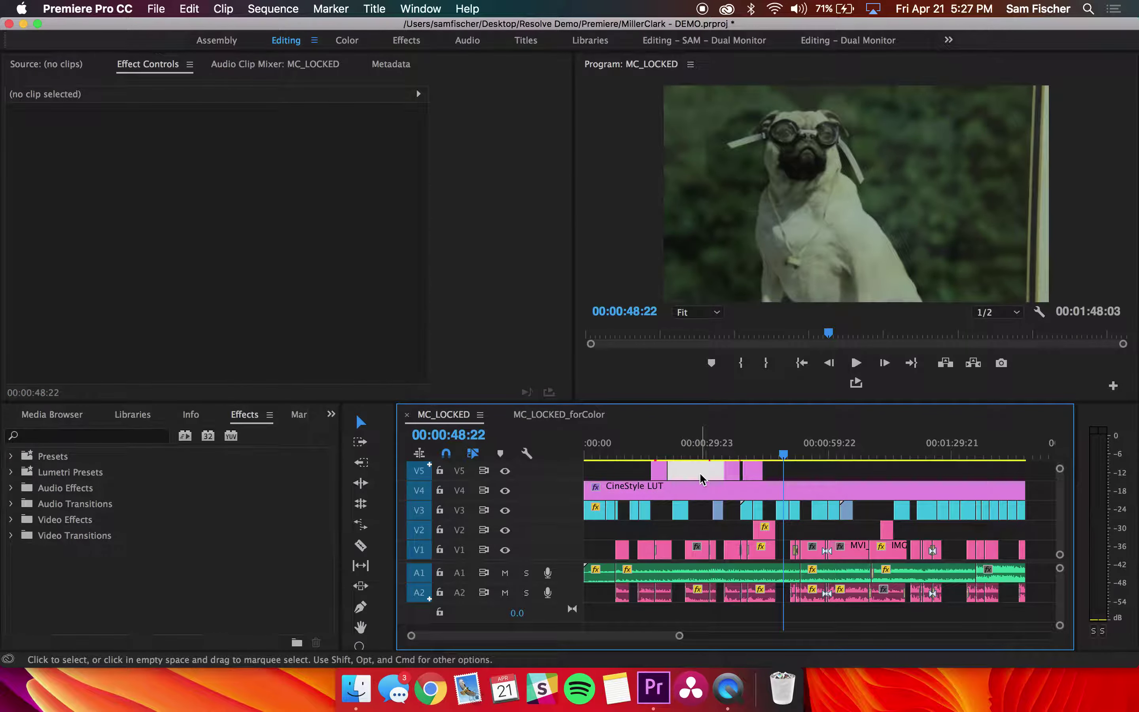
# Return to the MC_LOCKED_forColor sequence and scrub through it to 00:01:25:12
pyautogui.click(587, 415)
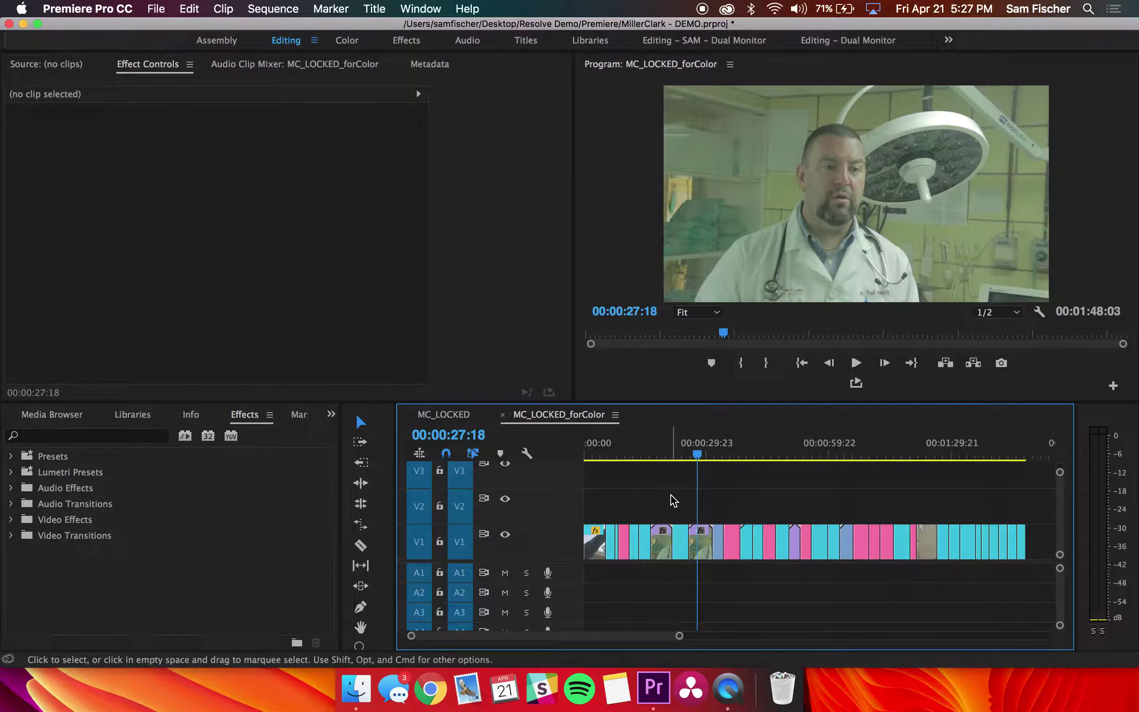
pyautogui.moveTo(701, 458)
pyautogui.mouseDown()
pyautogui.moveTo(584, 460)
pyautogui.moveTo(699, 471)
pyautogui.mouseUp()
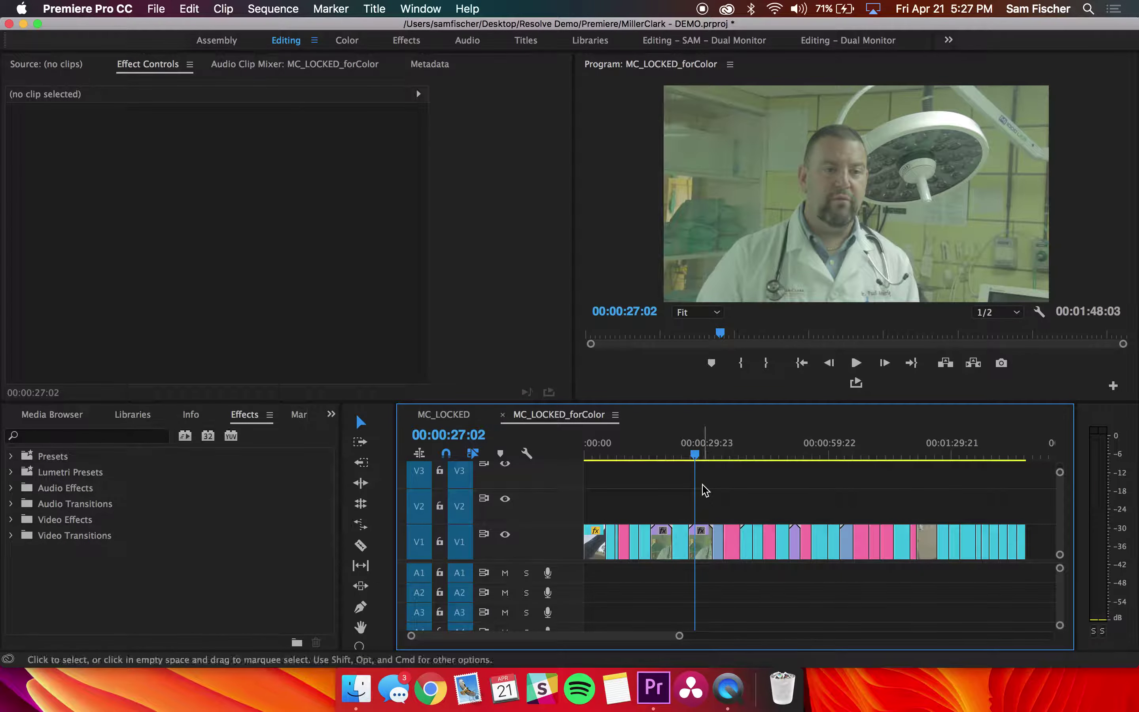
pyautogui.moveTo(695, 452); pyautogui.dragTo(934, 459)
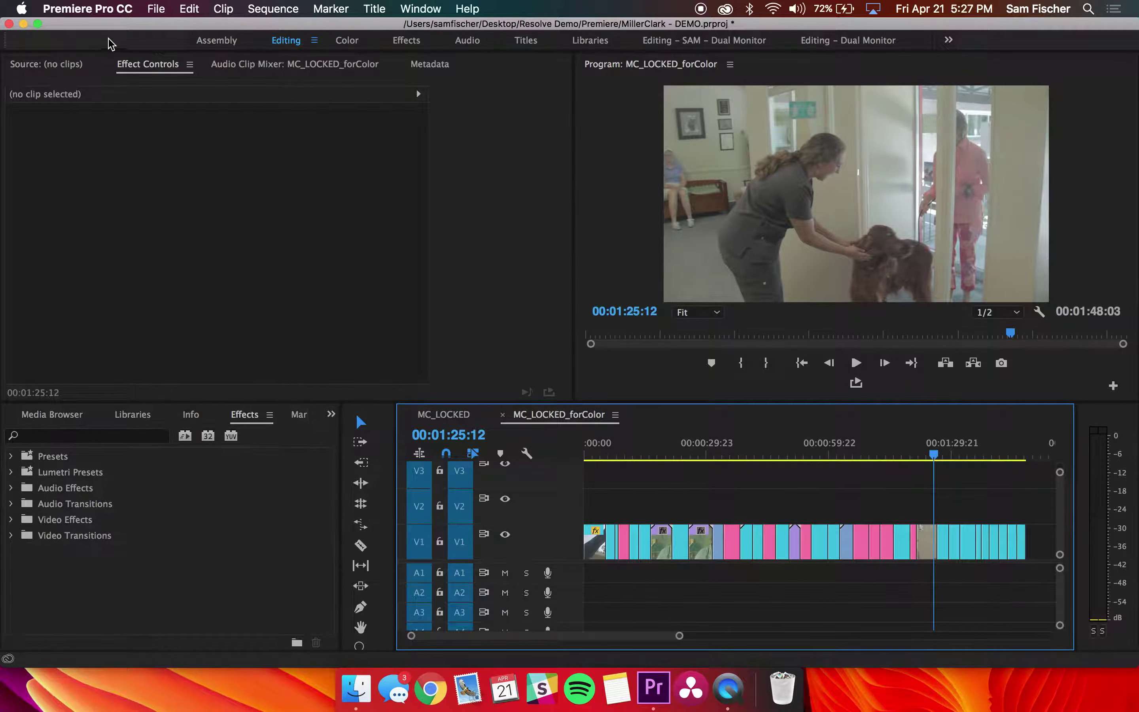
# Review the Final Cut Pro XML export of MC_LOCKED_forColor with the XMLs folder in Premiere Exports as destination, without saving
pyautogui.click(155, 8)
pyautogui.moveTo(282, 399)
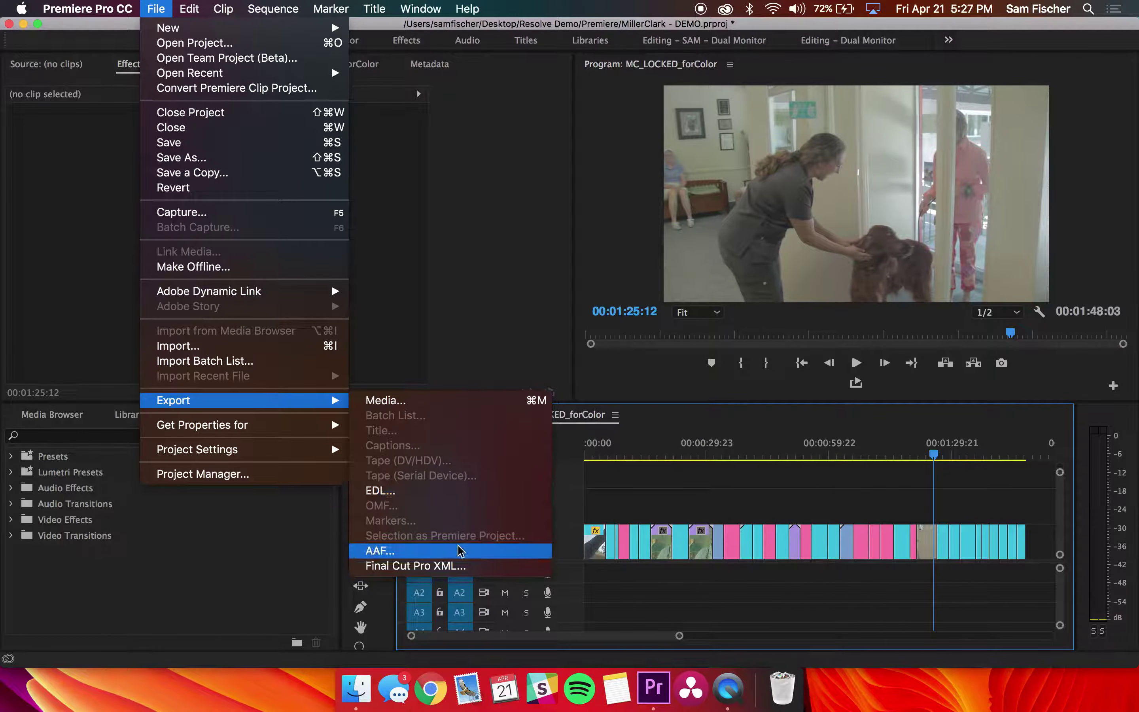
pyautogui.click(466, 567)
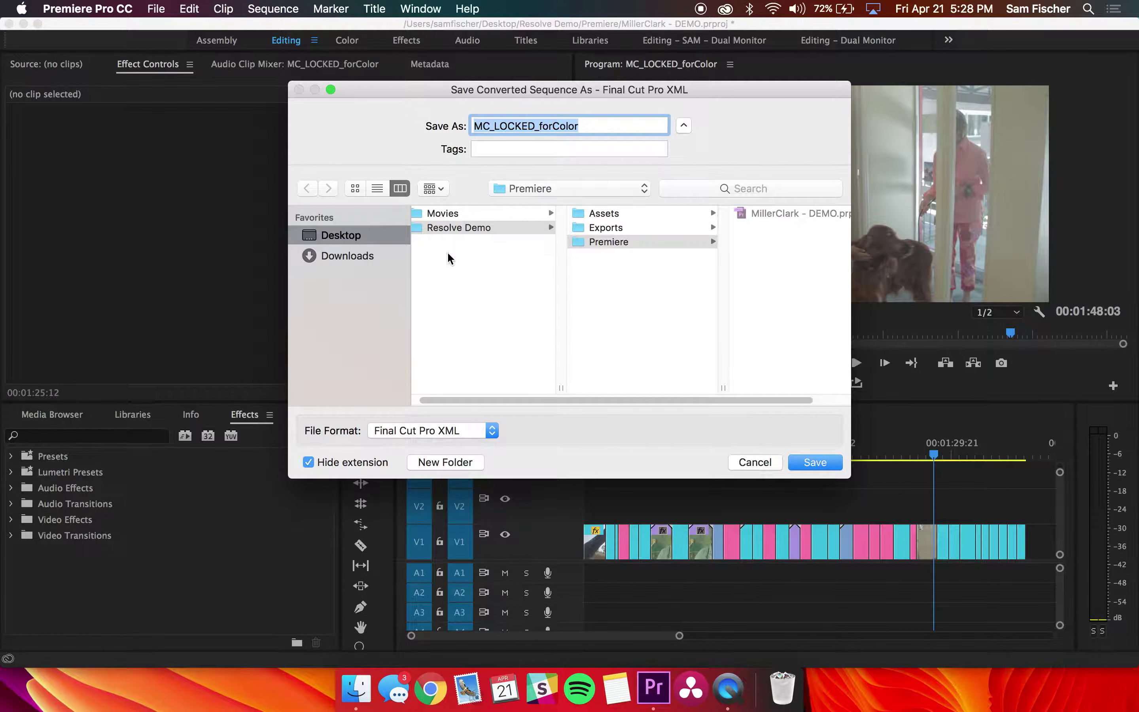
pyautogui.click(580, 229)
pyautogui.click(751, 214)
pyautogui.click(725, 242)
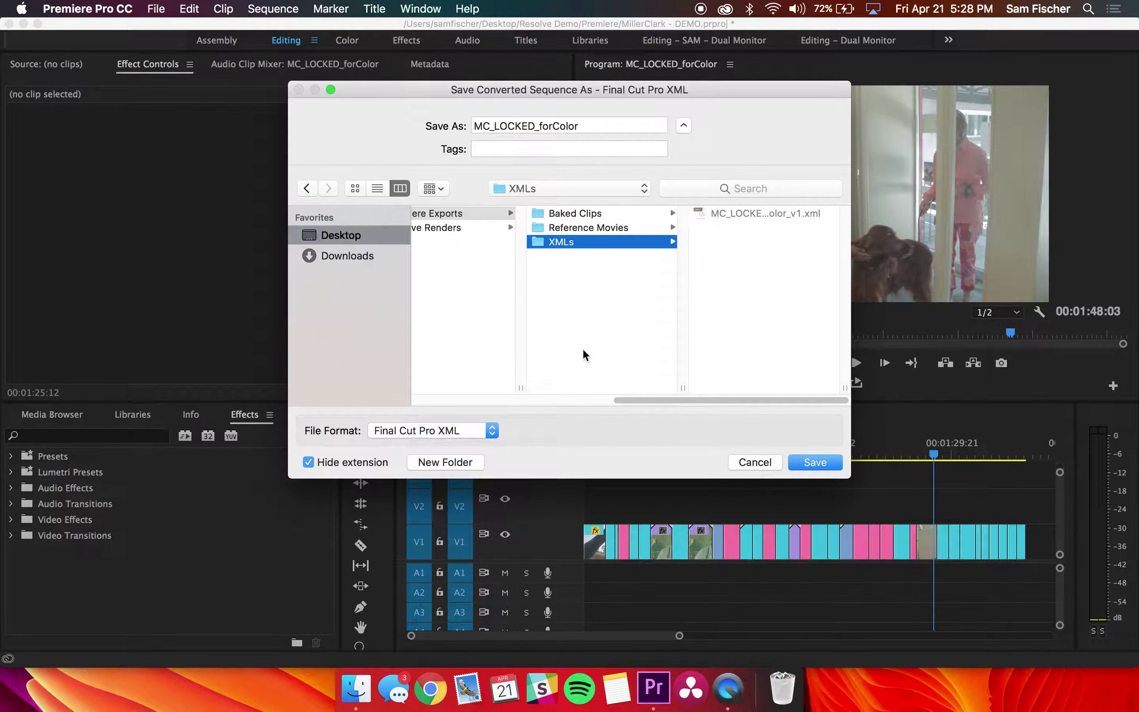
pyautogui.click(749, 463)
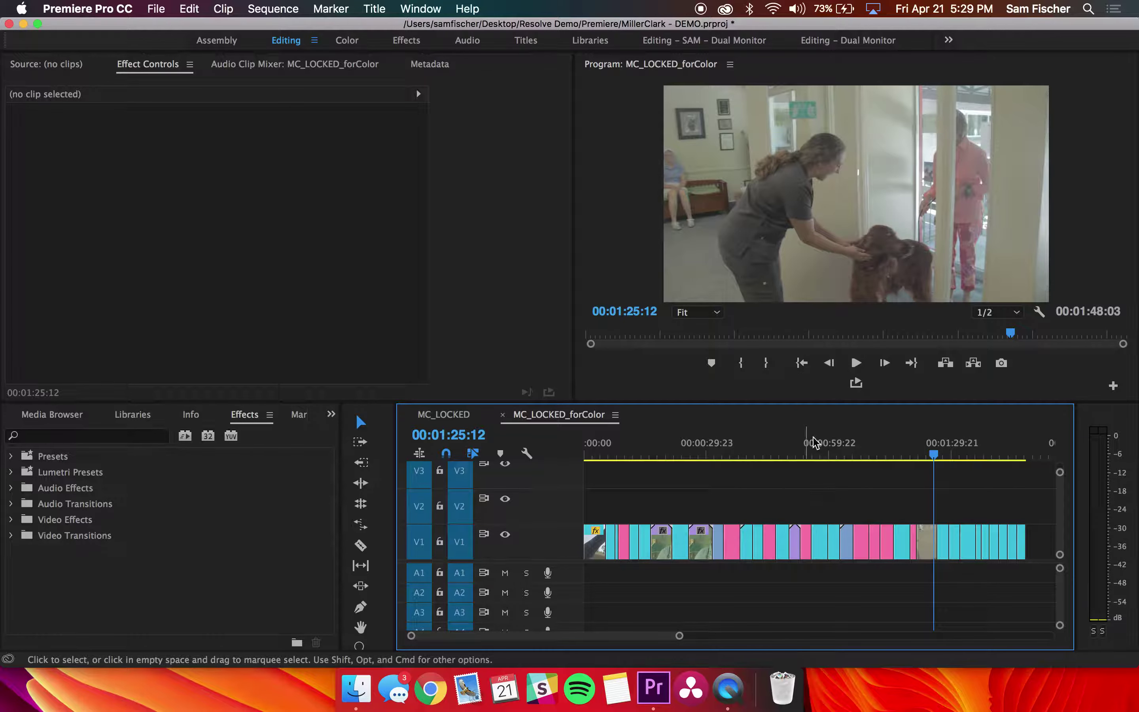
# Quit Premiere Pro and close the Finder window showing the Premiere folder
pyautogui.click(87, 8)
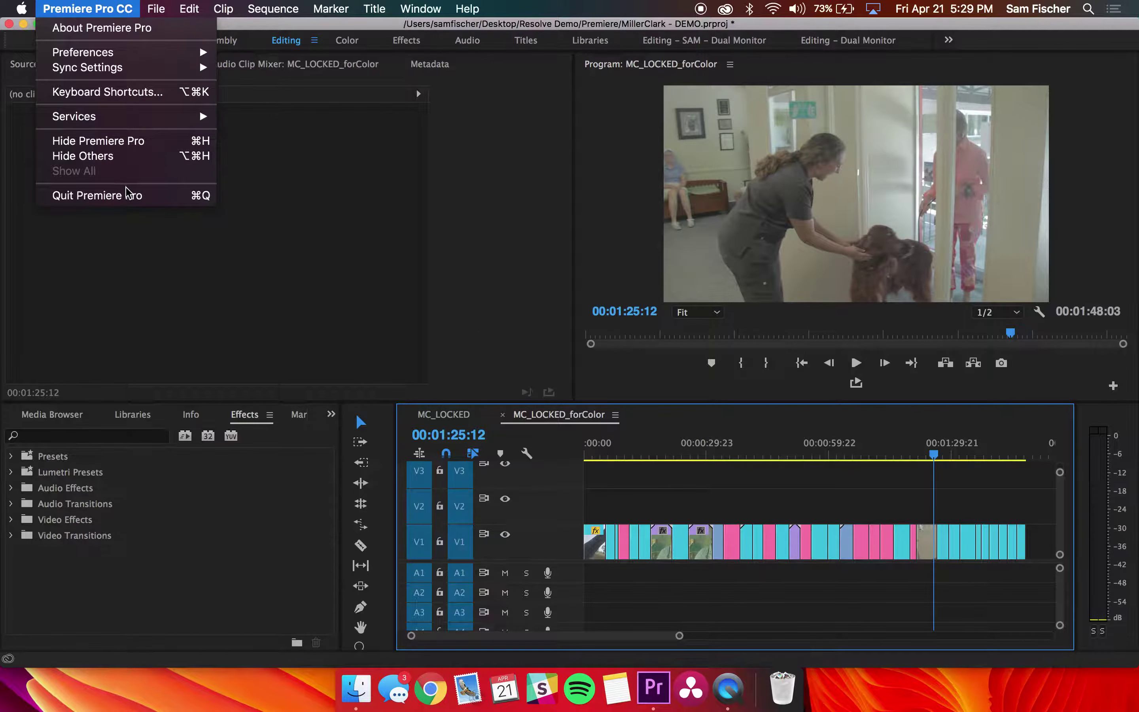
pyautogui.click(198, 194)
pyautogui.click(592, 362)
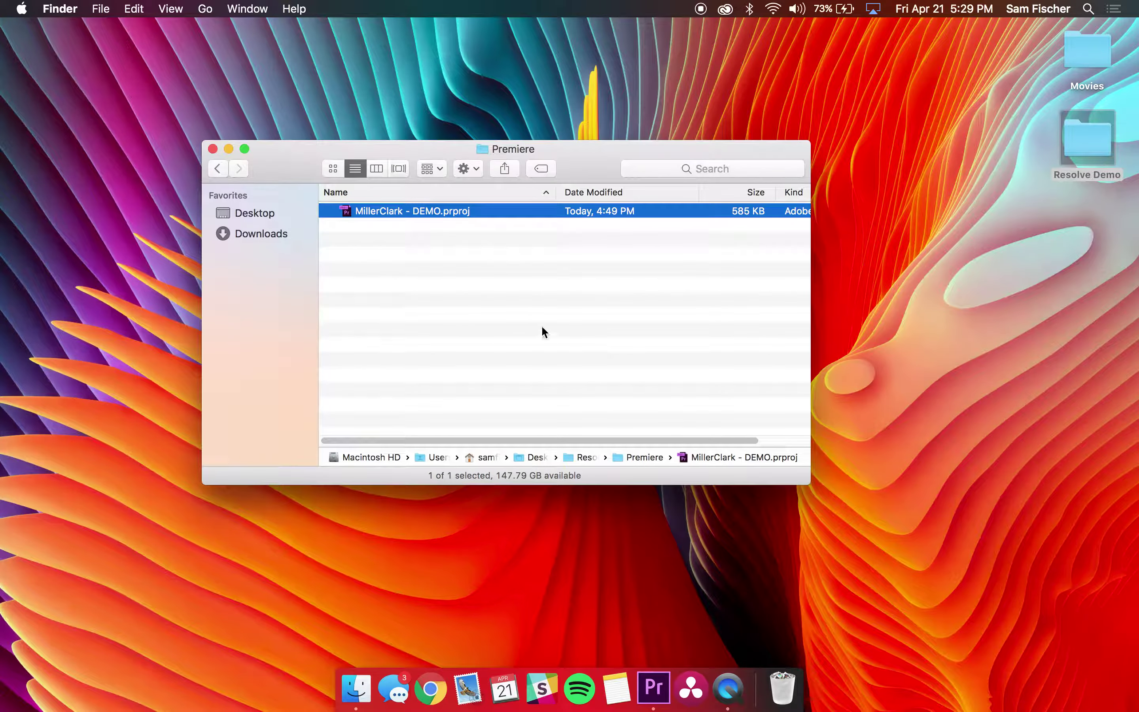
pyautogui.click(542, 328)
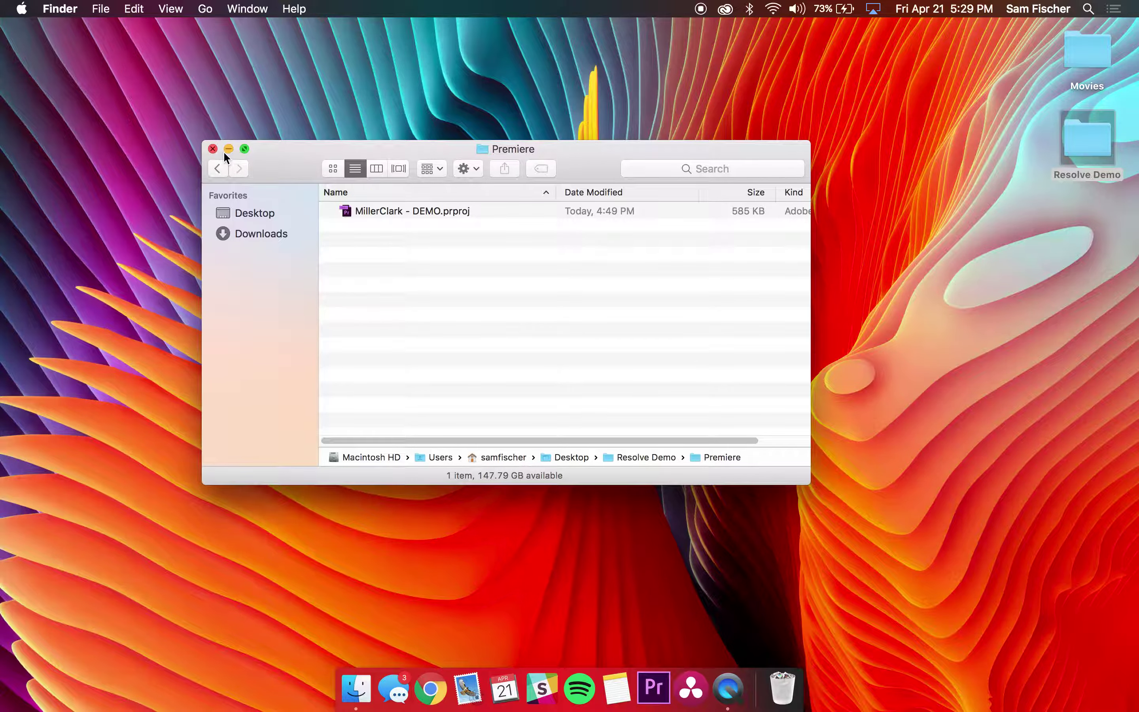
pyautogui.click(213, 148)
# Launch DaVinci Resolve, accept resetting the UI settings, and open Untitled Project
pyautogui.click(691, 690)
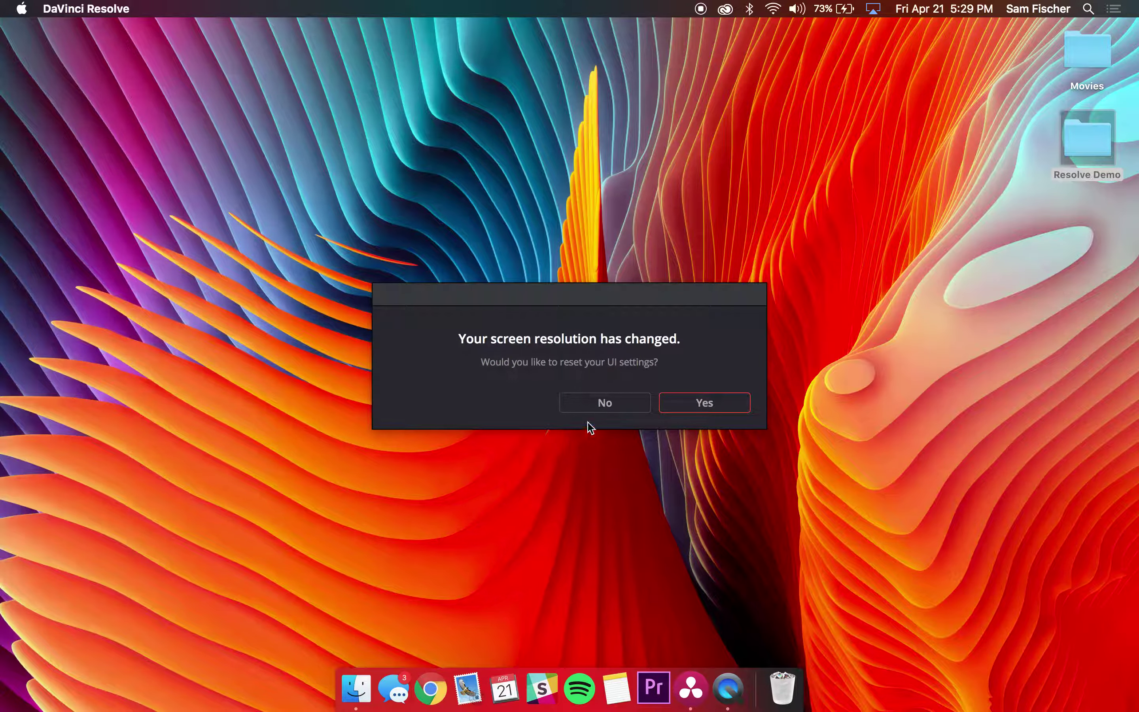
pyautogui.click(699, 405)
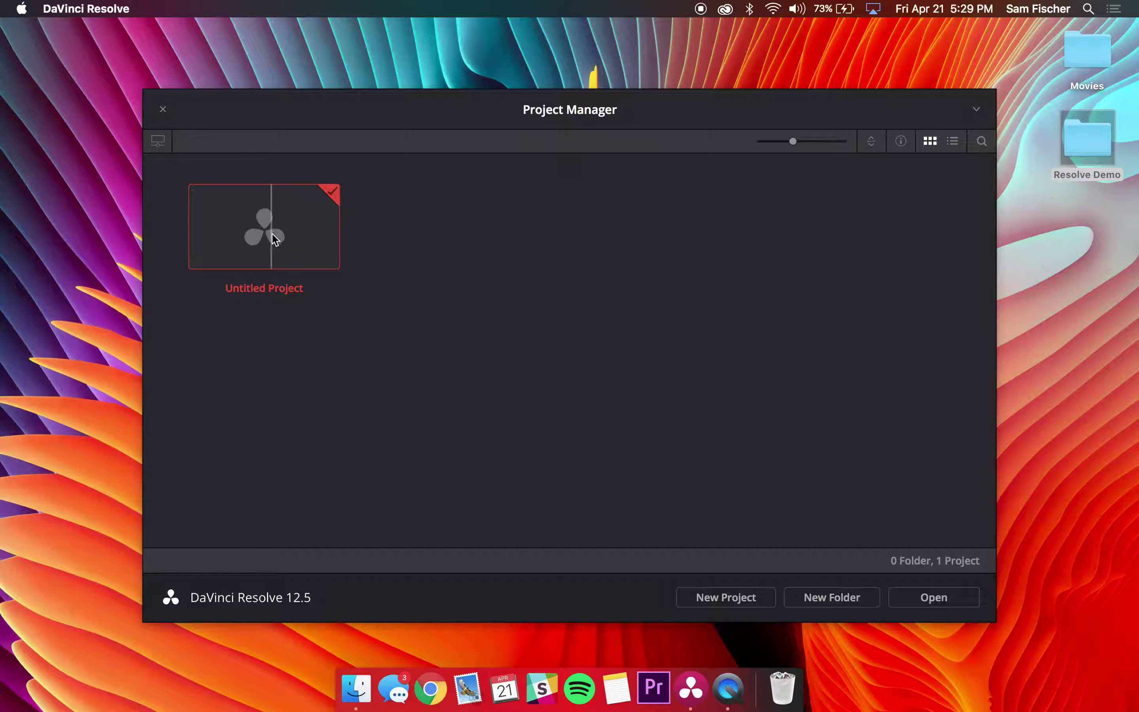
pyautogui.doubleClick(285, 224)
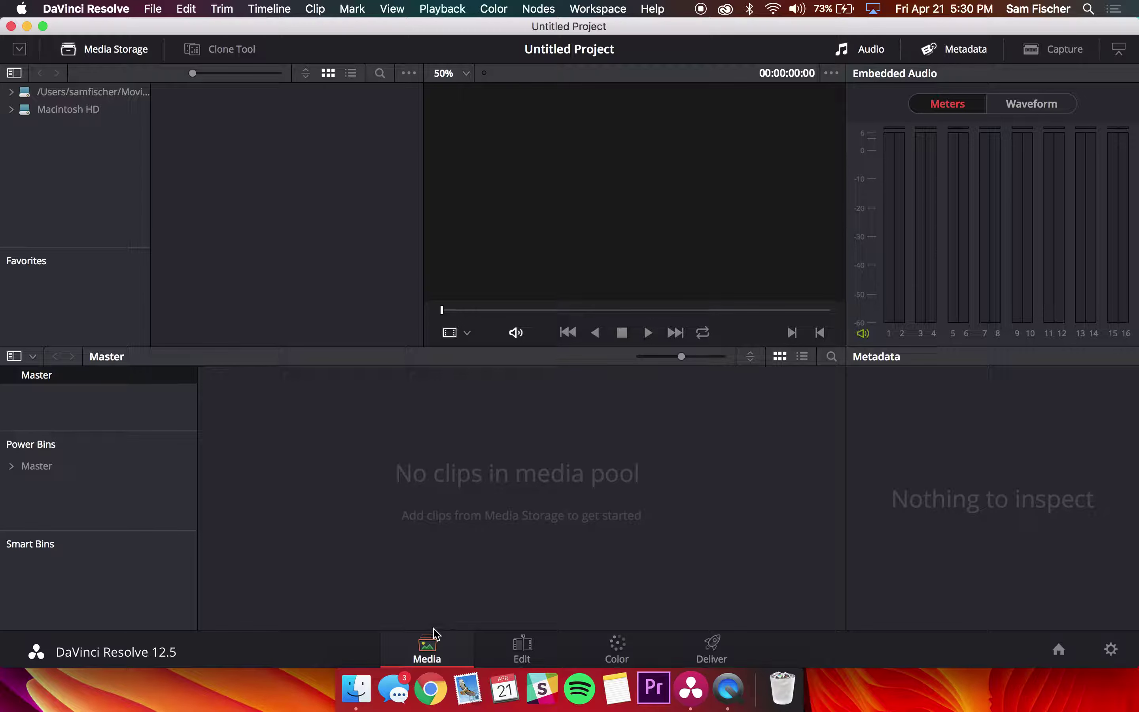
# Look over the Edit and Media pages of the empty project, finishing on the Edit page
pyautogui.click(522, 648)
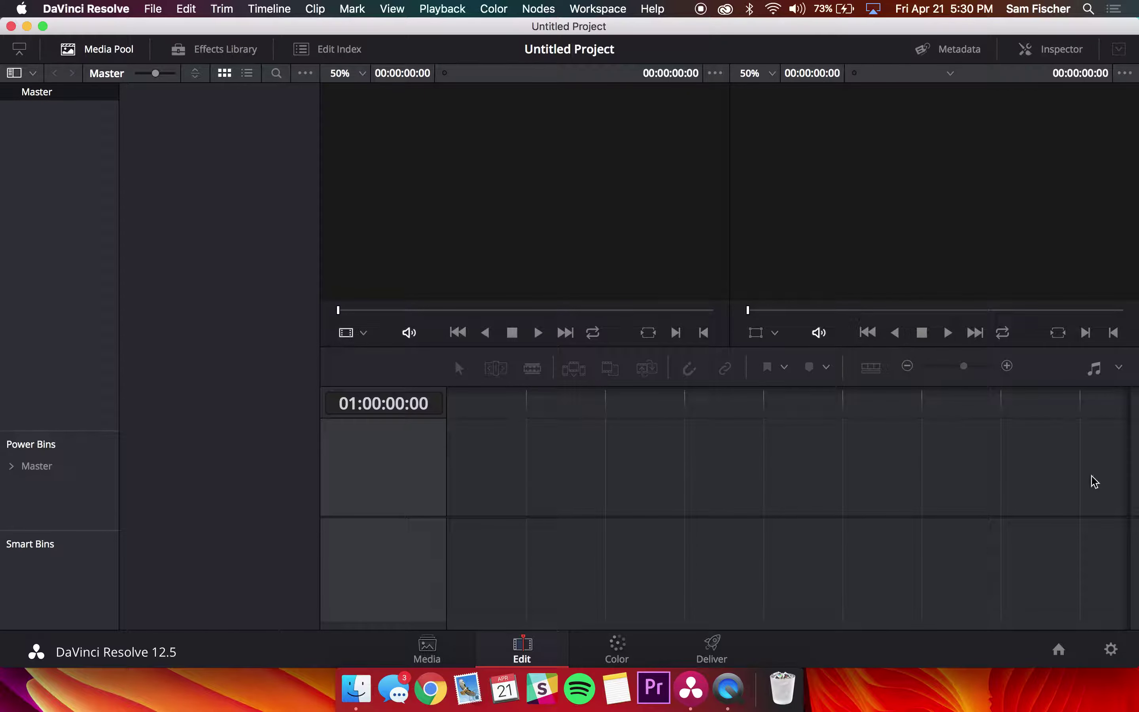
pyautogui.click(423, 640)
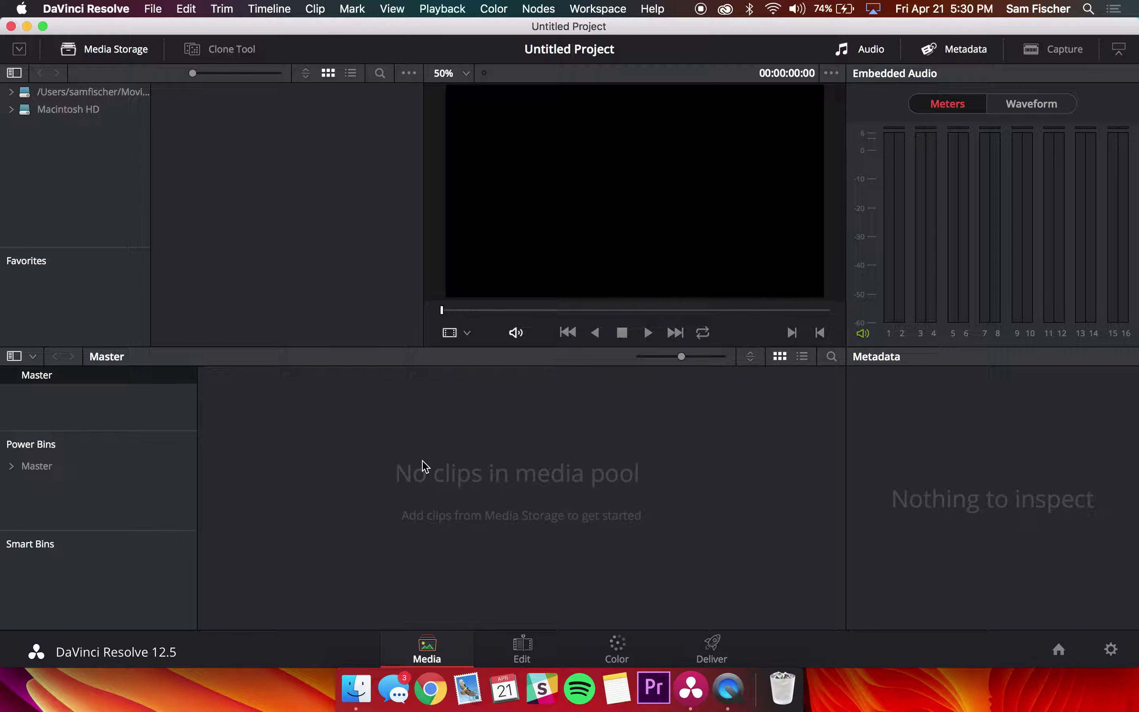
pyautogui.click(522, 649)
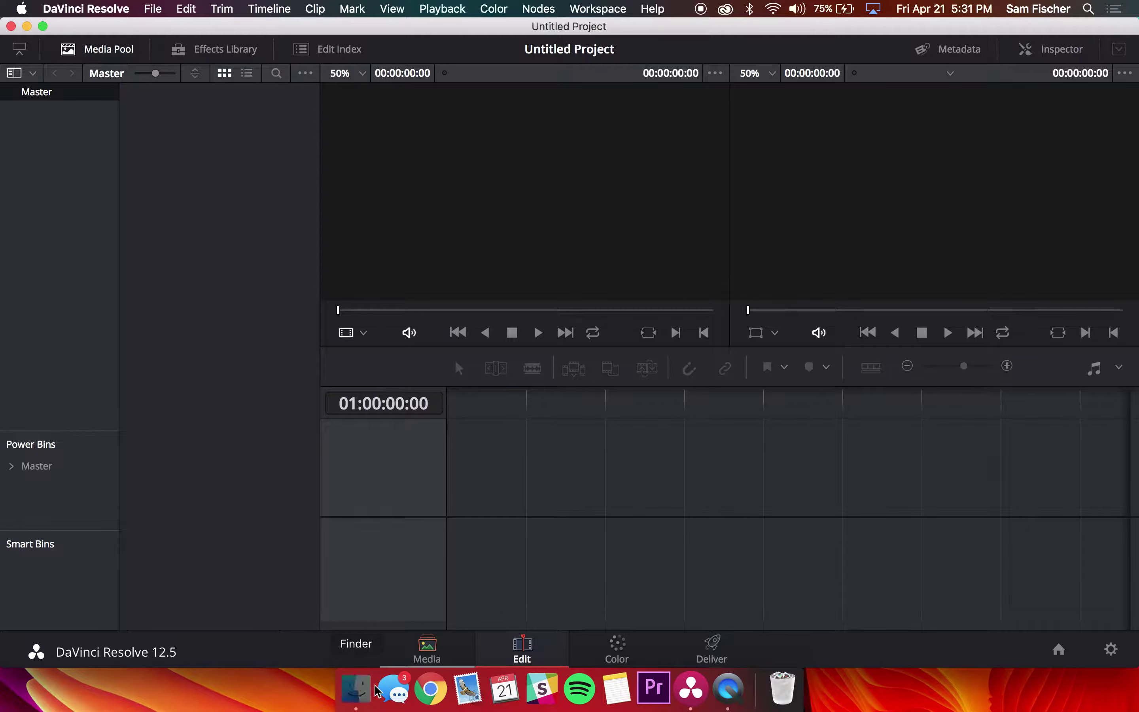
# Open the Reference Movies folder in Finder, located in Resolve Demo under Exports and Premiere Exports
pyautogui.click(356, 688)
pyautogui.click(578, 333)
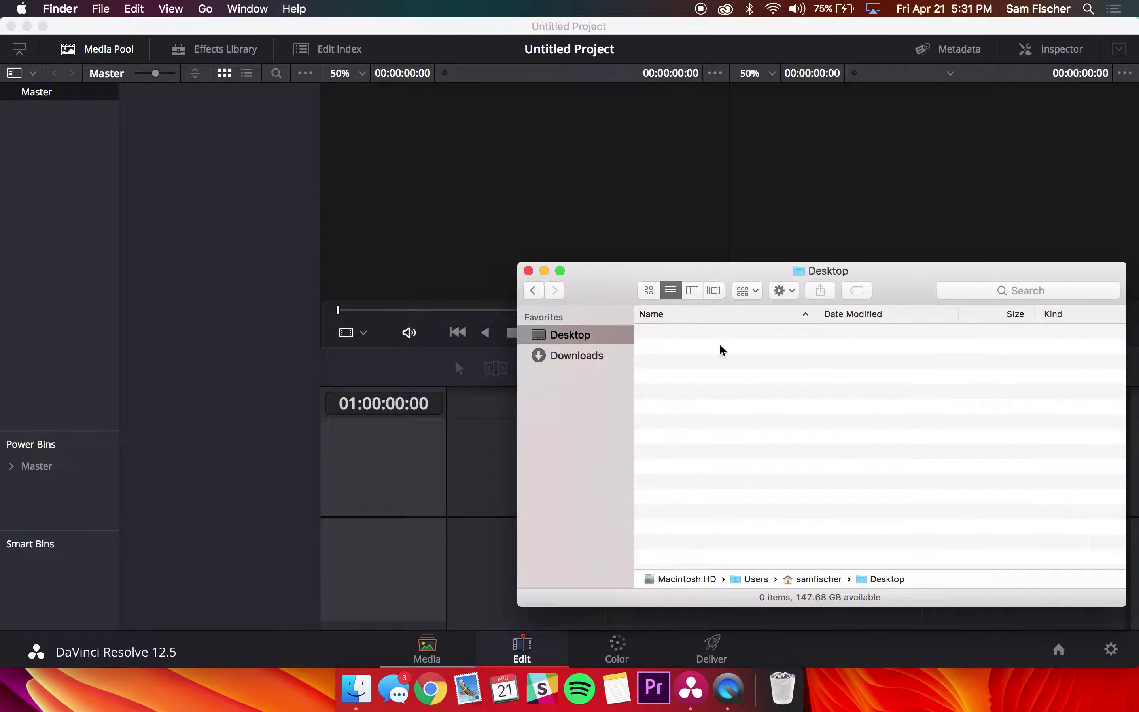
pyautogui.click(718, 349)
pyautogui.doubleClick(715, 351)
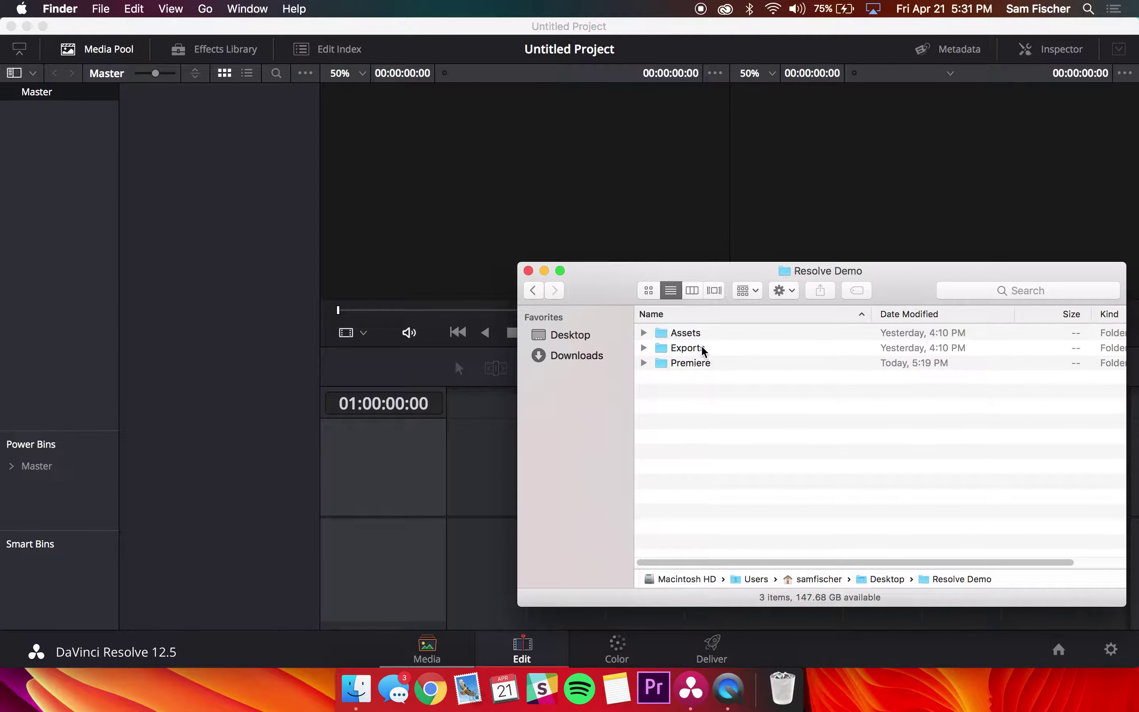
pyautogui.doubleClick(701, 348)
pyautogui.doubleClick(694, 332)
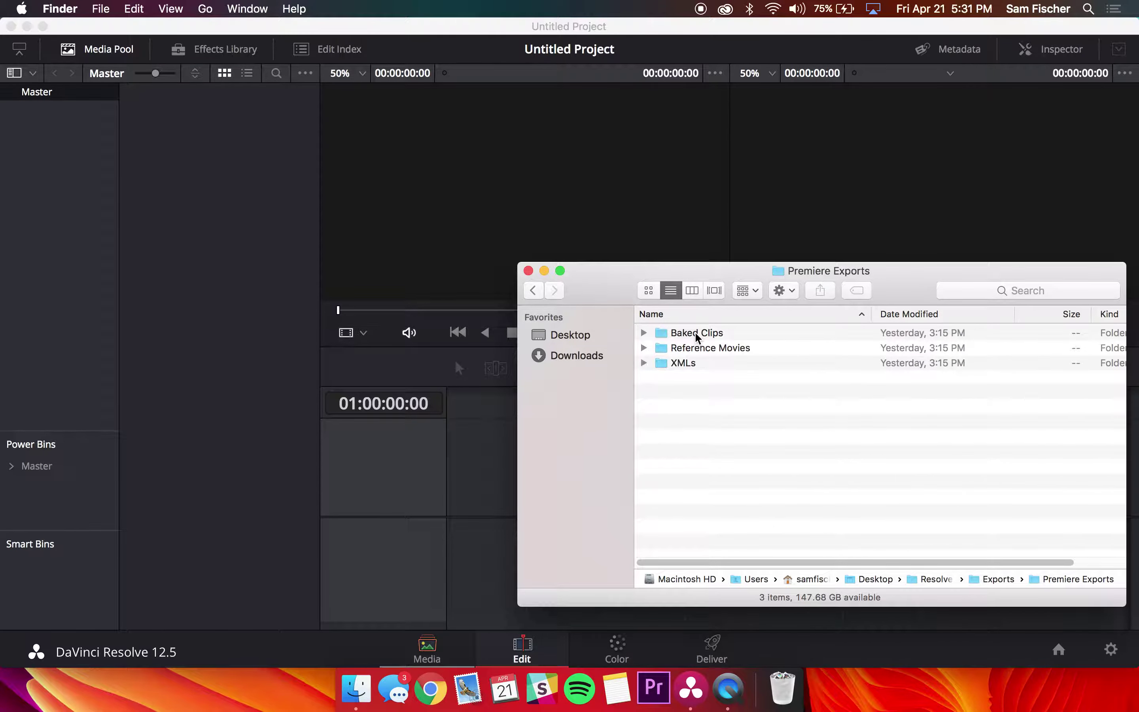
pyautogui.doubleClick(697, 347)
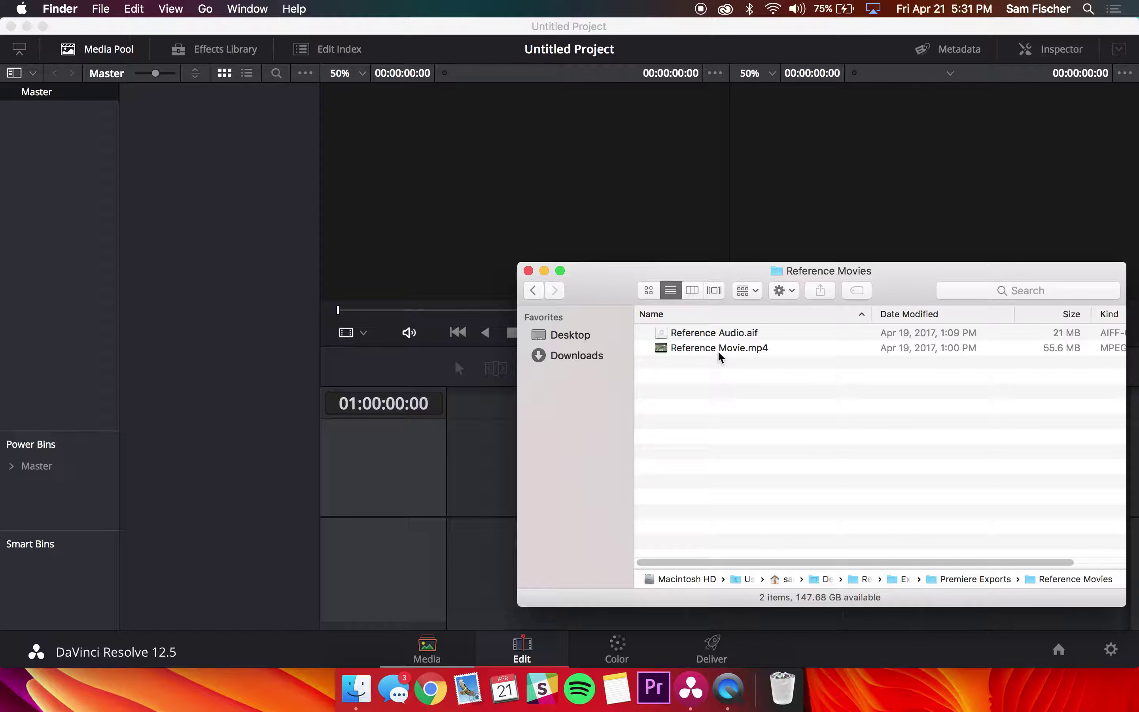
# Point out Reference Movie.mp4 and Reference Audio.aif in the Reference Movies folder, and return to DaVinci Resolve
pyautogui.click(719, 349)
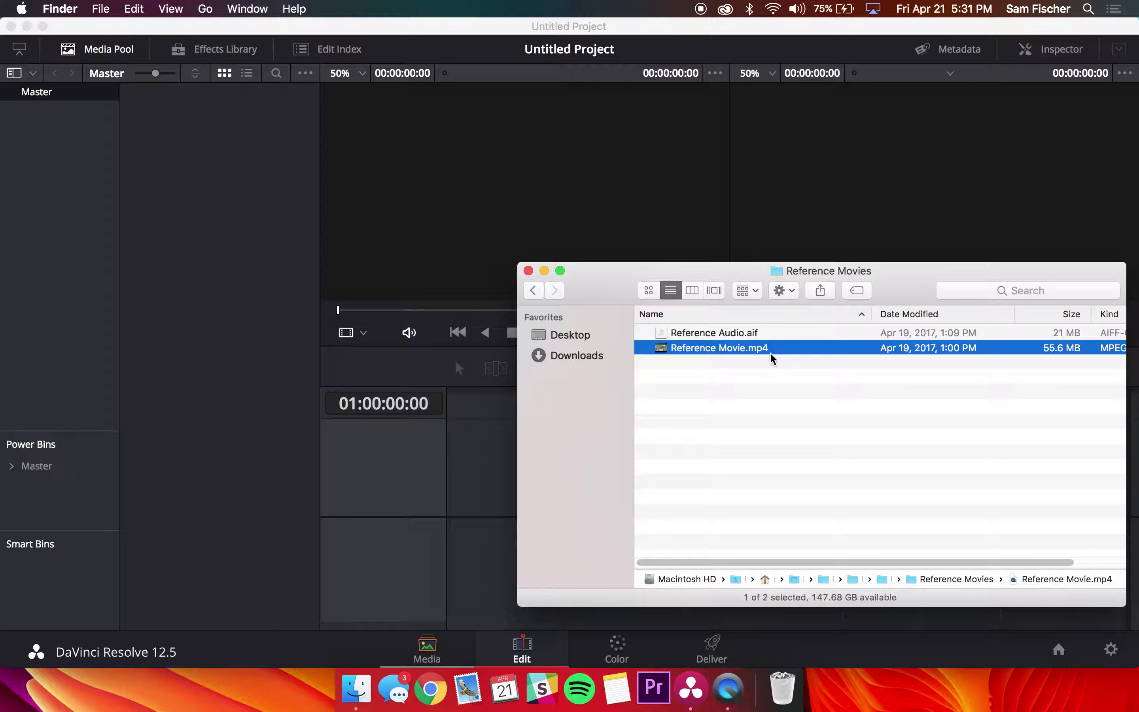
pyautogui.click(727, 371)
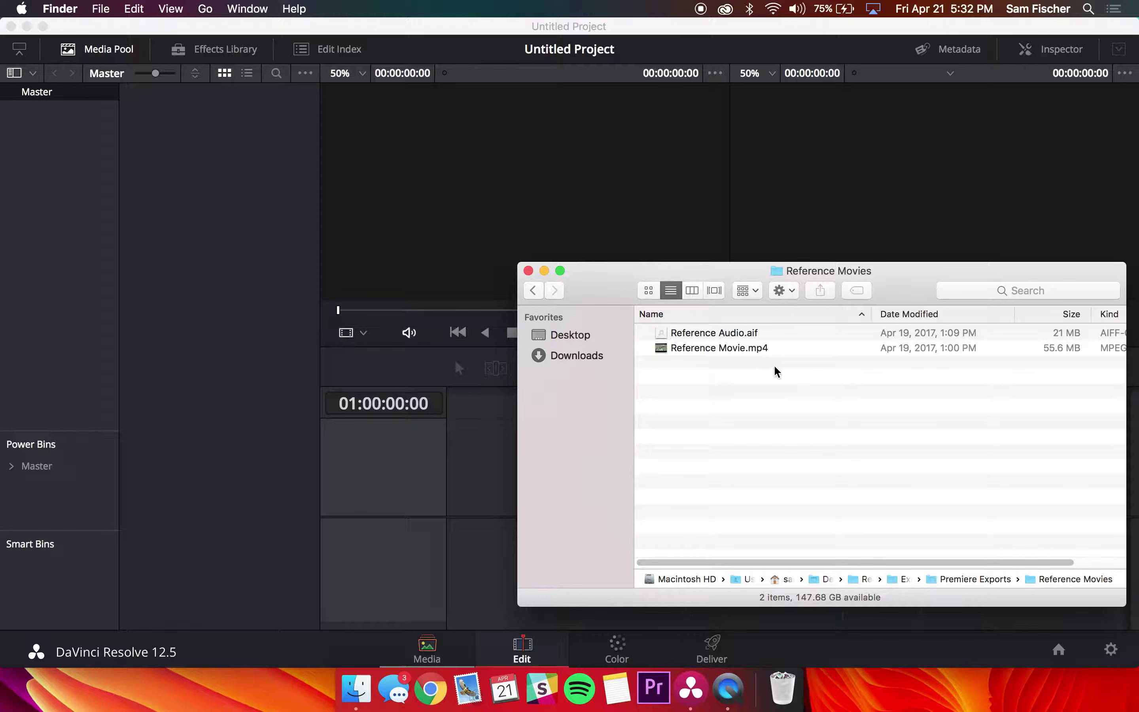
pyautogui.click(736, 332)
pyautogui.click(715, 358)
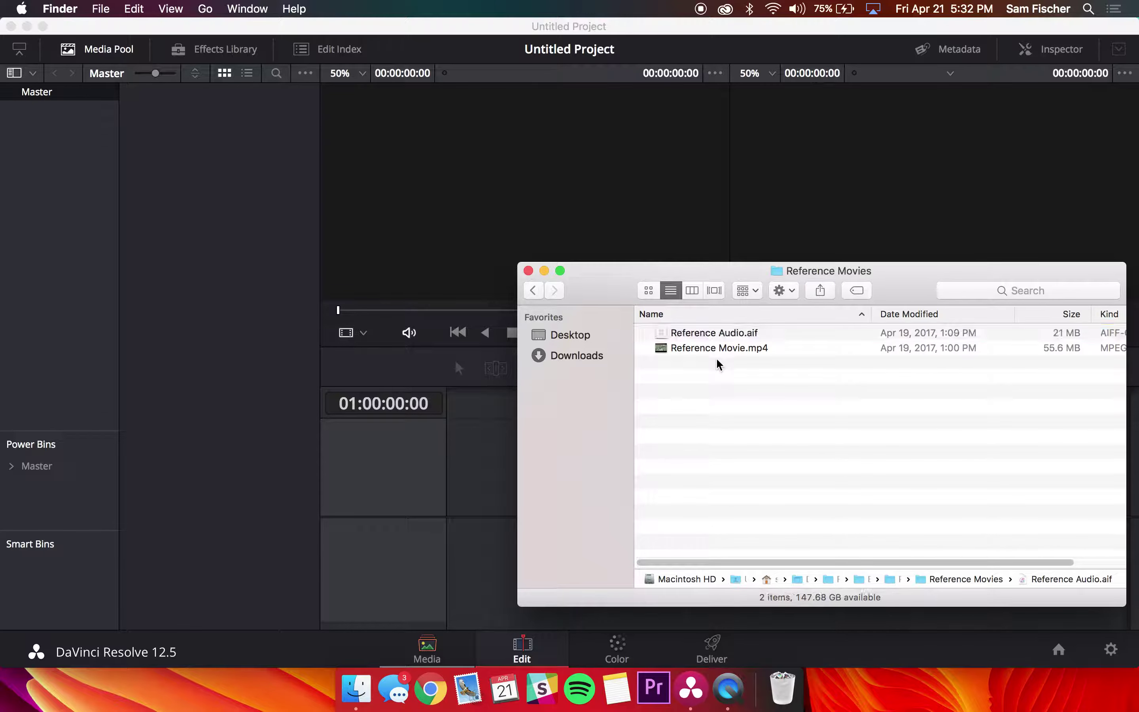
pyautogui.click(714, 333)
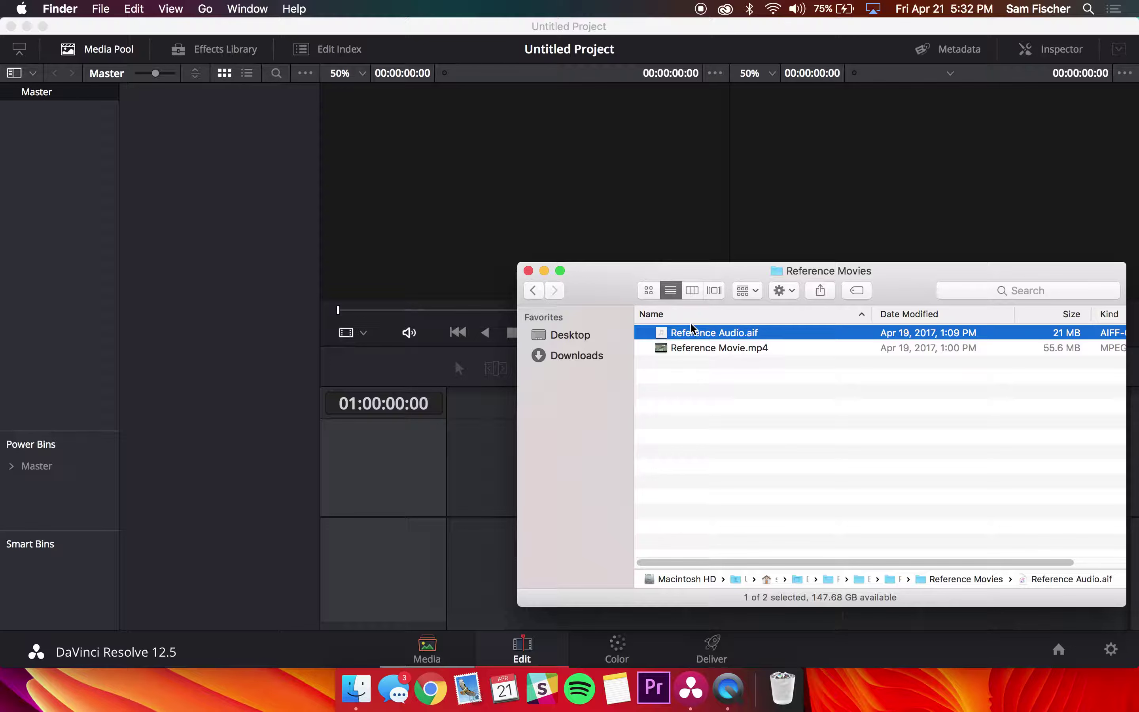
pyautogui.click(698, 401)
pyautogui.click(471, 480)
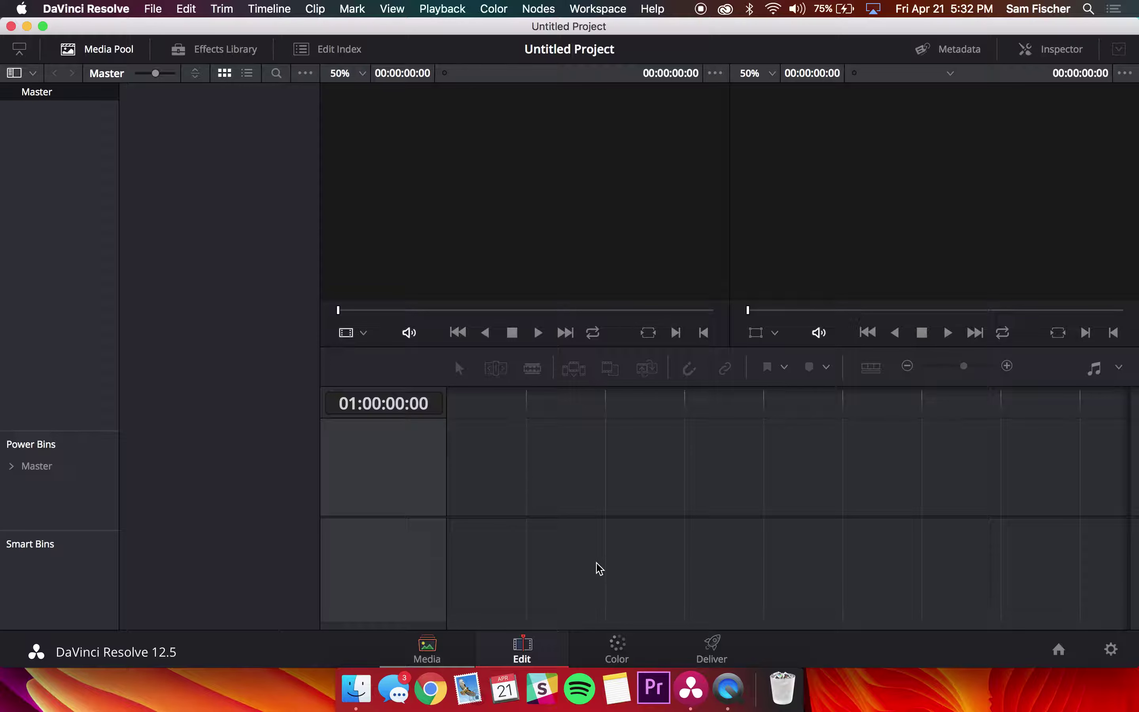
# Explore the Color page by showing the Color Wheels and Scopes and briefly displaying its timeline
pyautogui.click(635, 645)
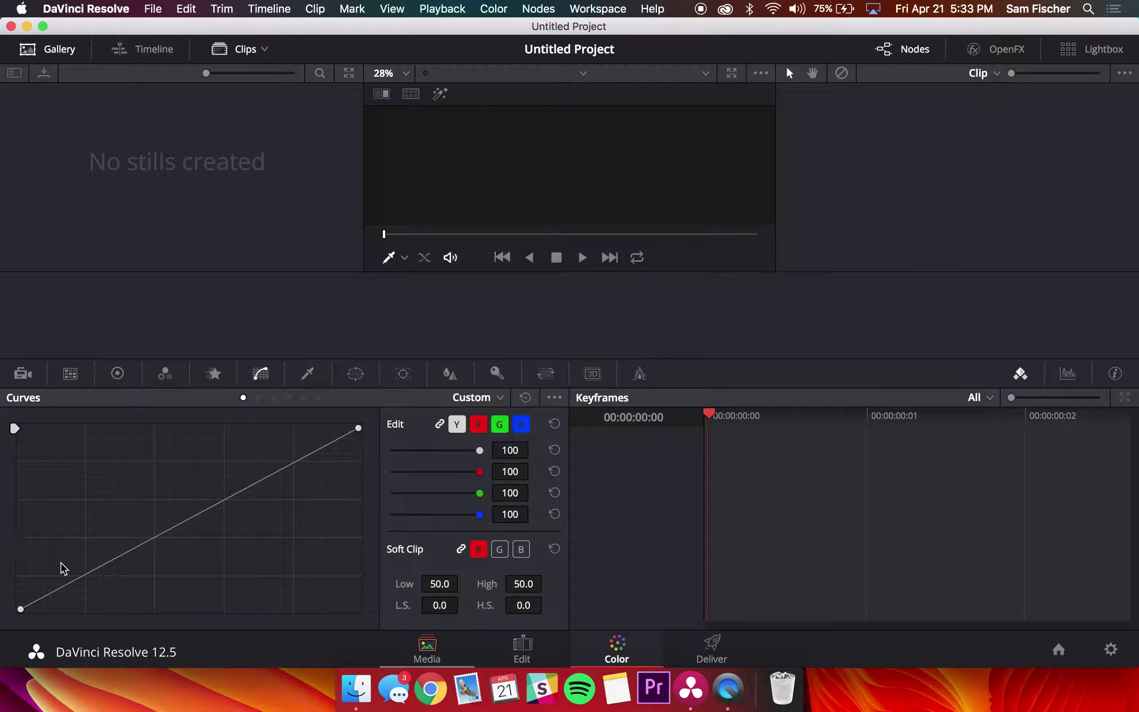
pyautogui.click(118, 373)
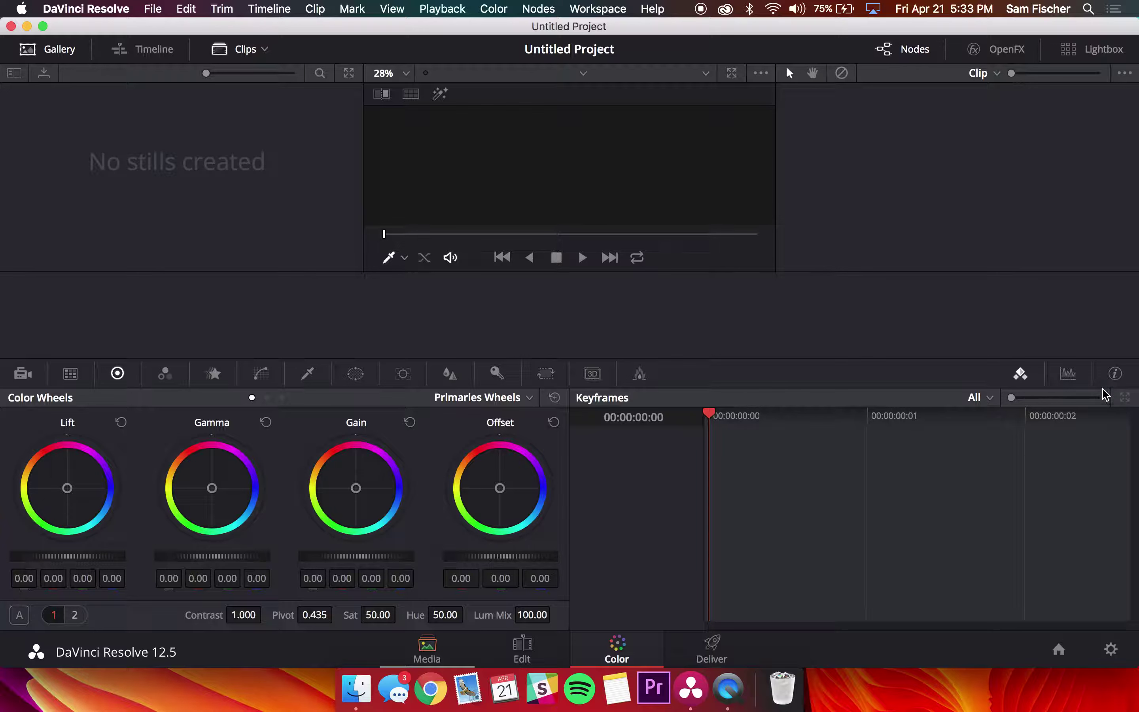
pyautogui.click(1070, 373)
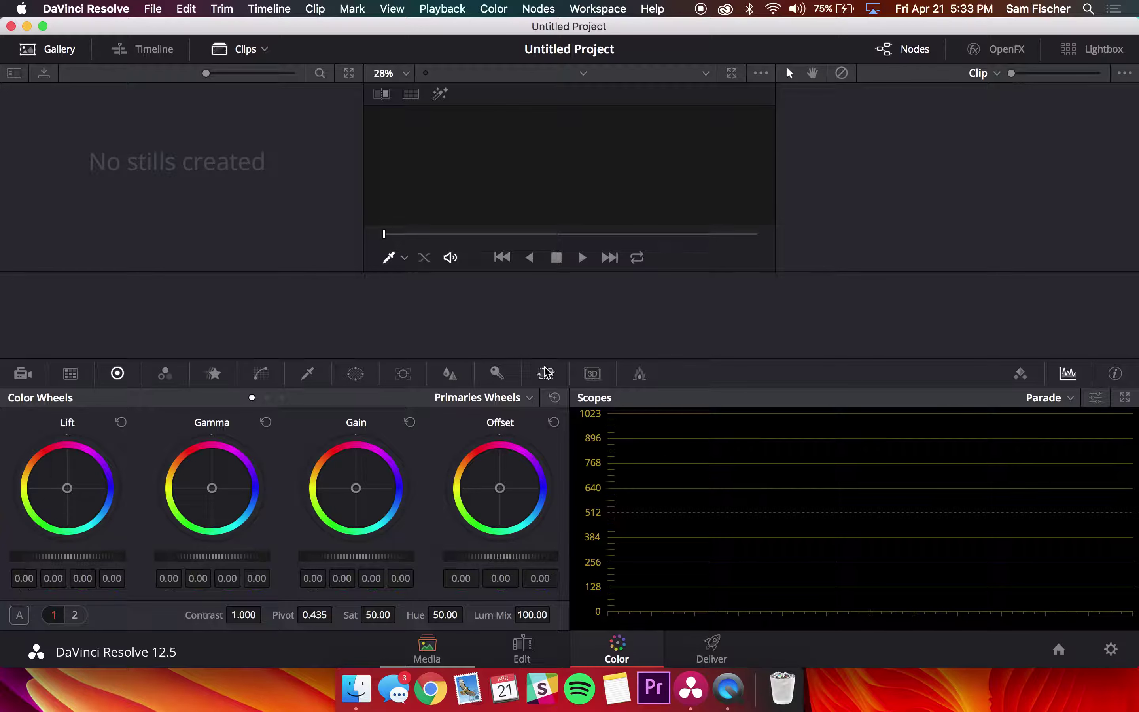
pyautogui.click(125, 52)
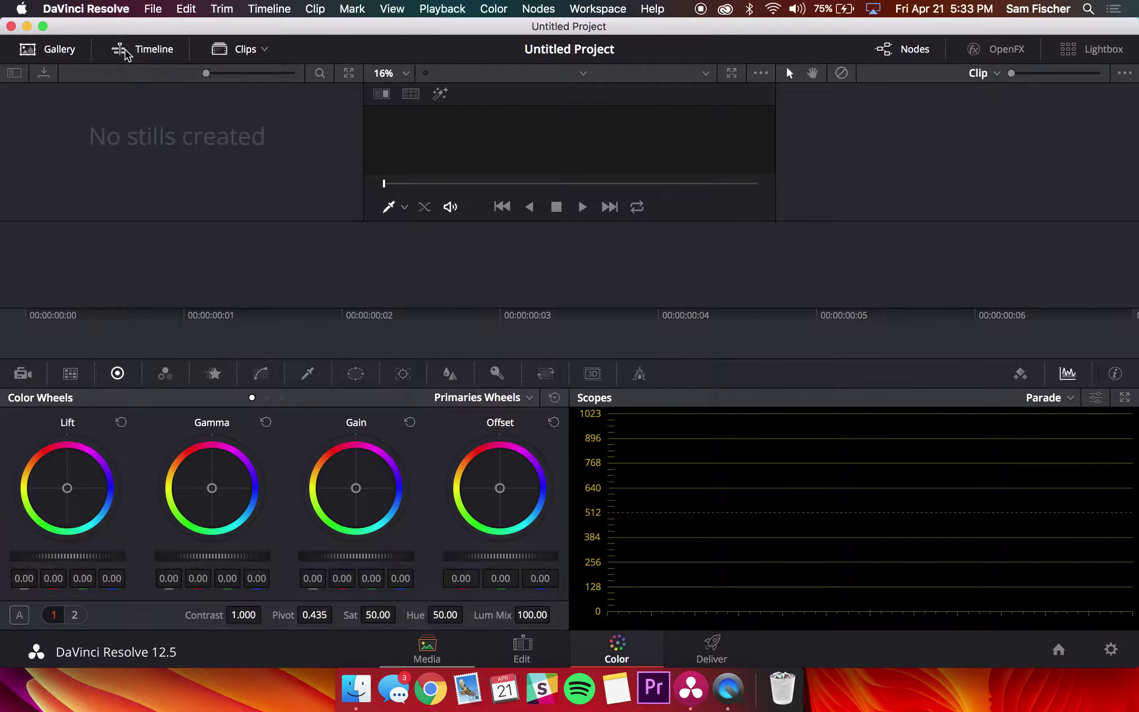
pyautogui.click(126, 52)
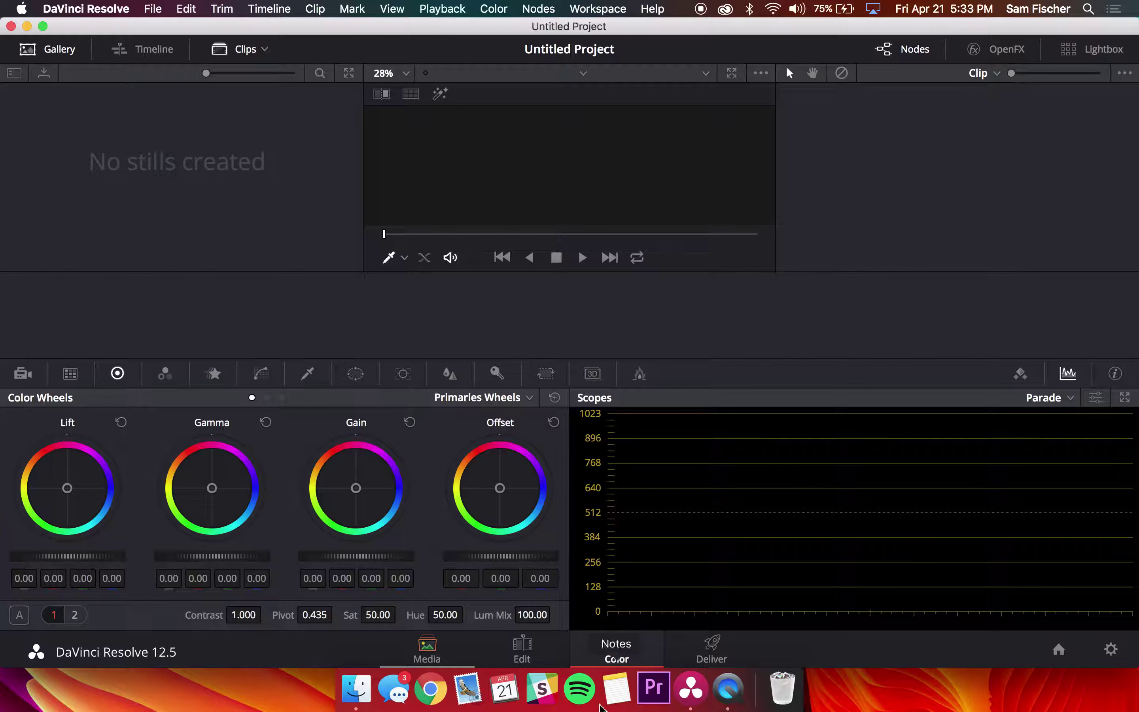
# View the render settings on the Deliver page and return to the Media page
pyautogui.click(737, 642)
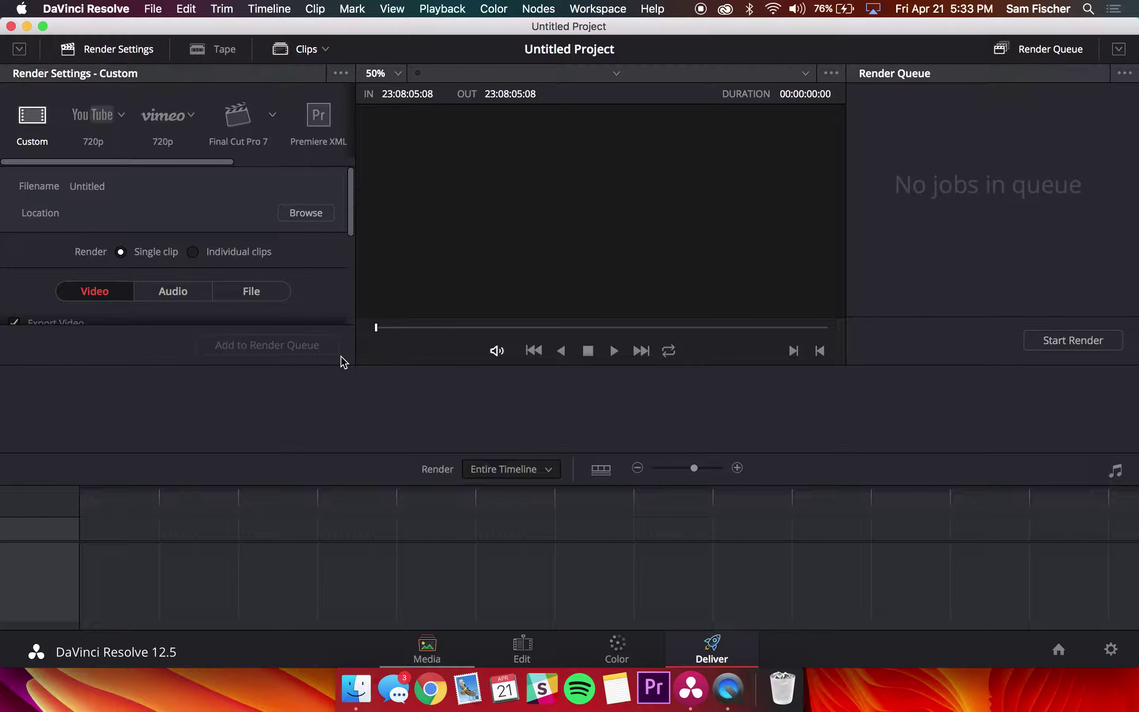
pyautogui.click(439, 645)
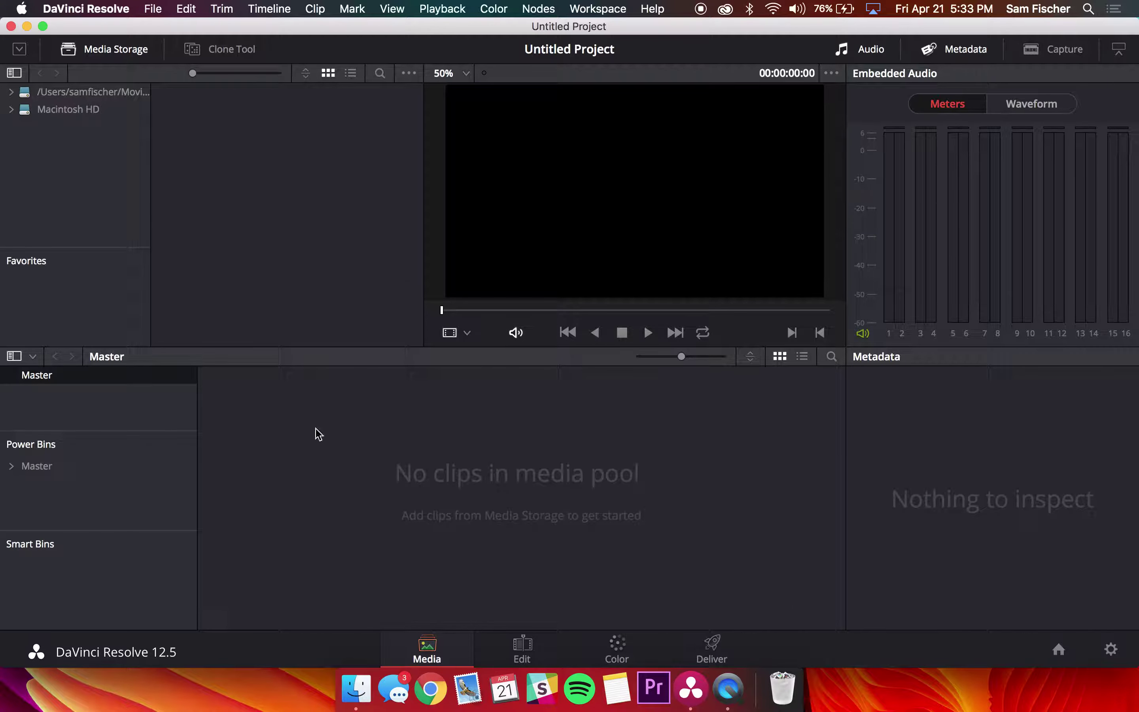